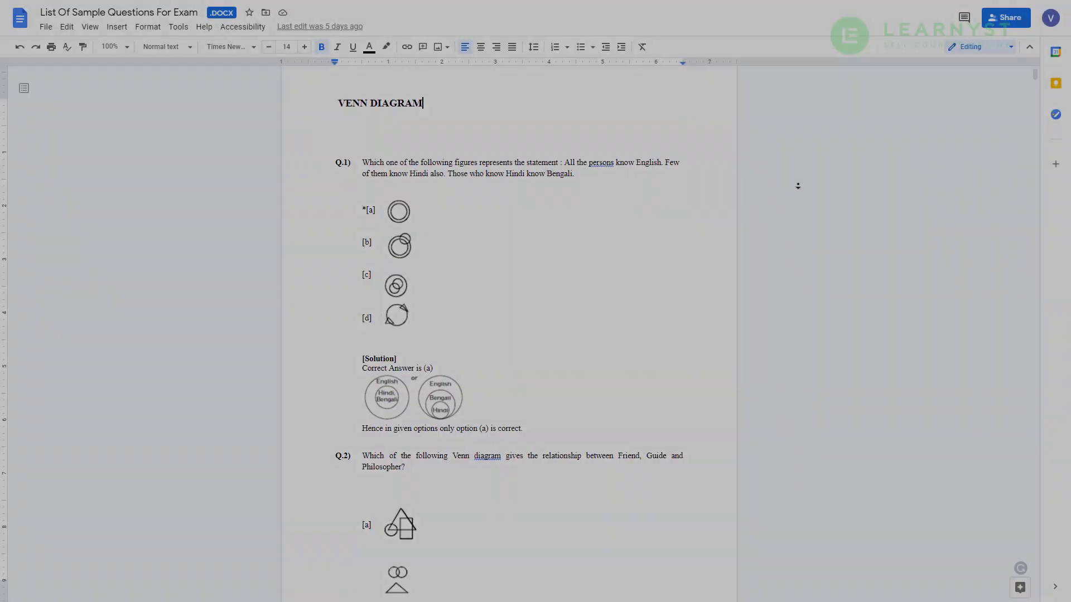
scroll(798, 186, "down", 2)
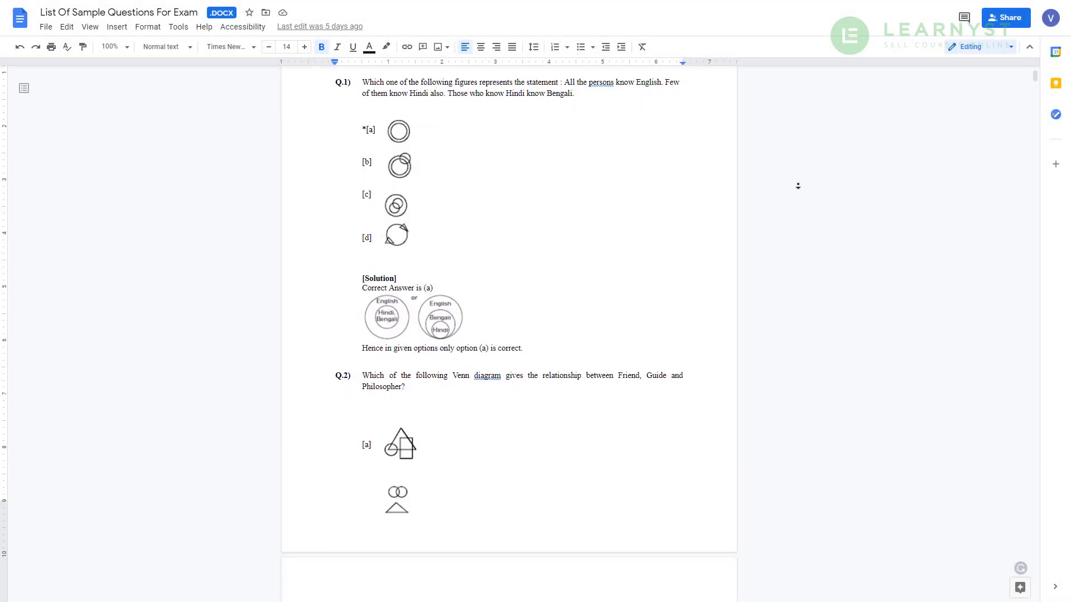
scroll(798, 185, "down", 2)
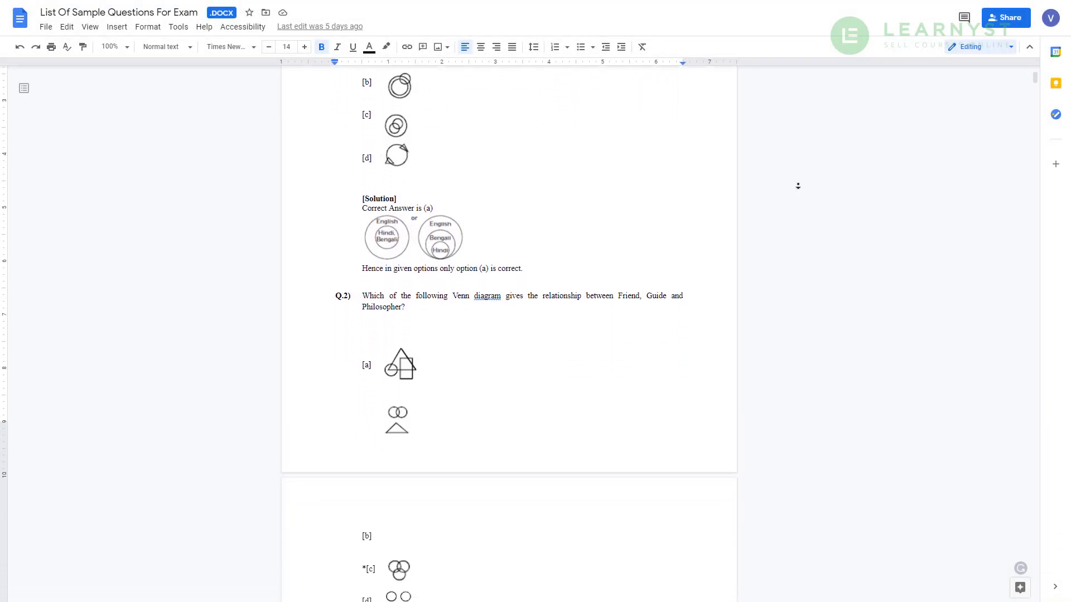
scroll(798, 186, "down", 2)
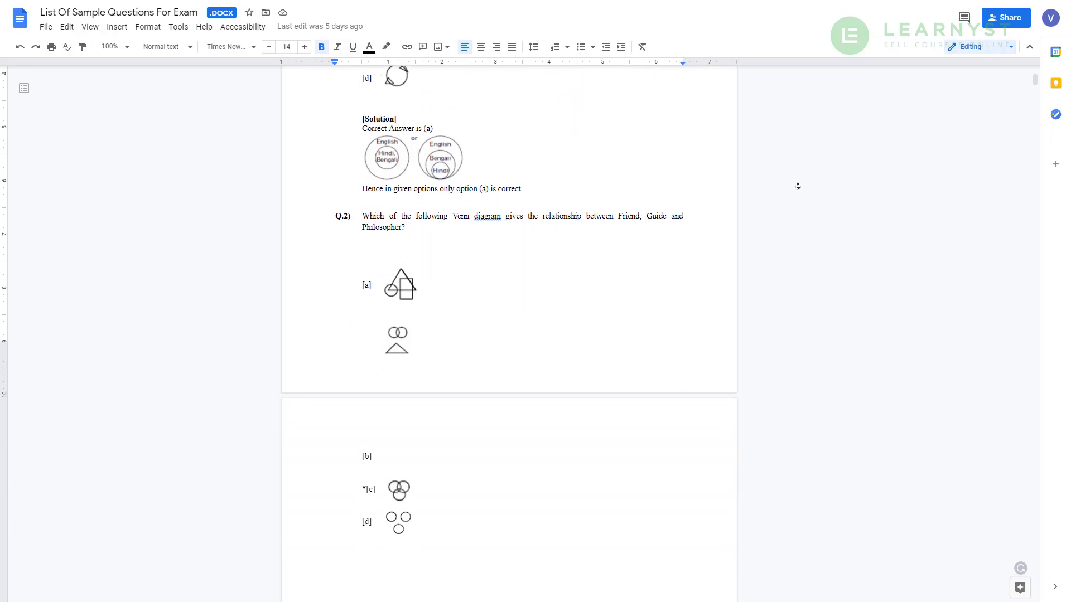
scroll(798, 185, "down", 2)
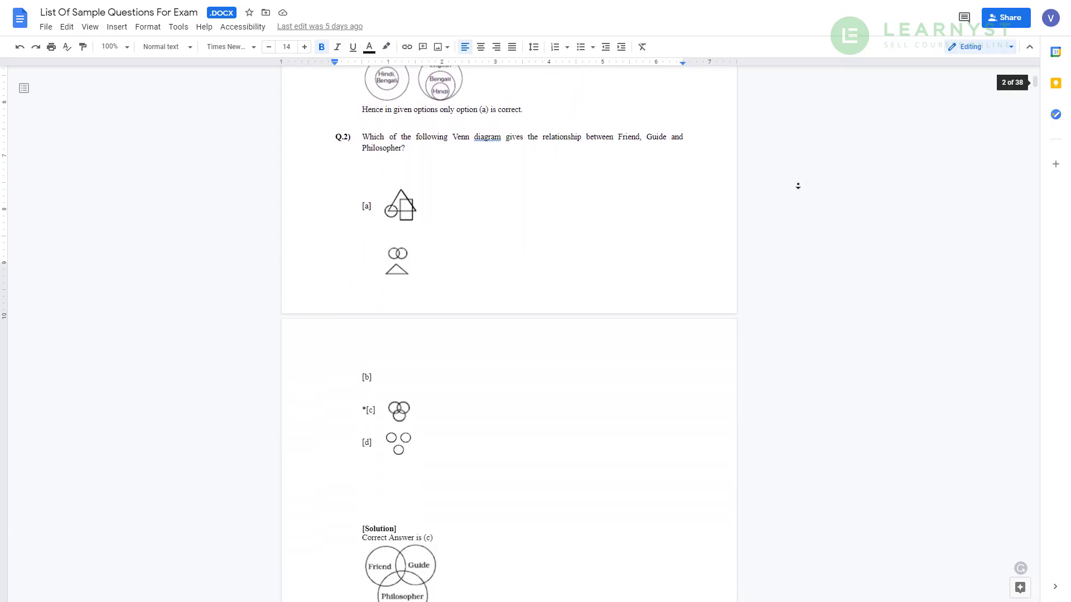
scroll(799, 186, "down", 2)
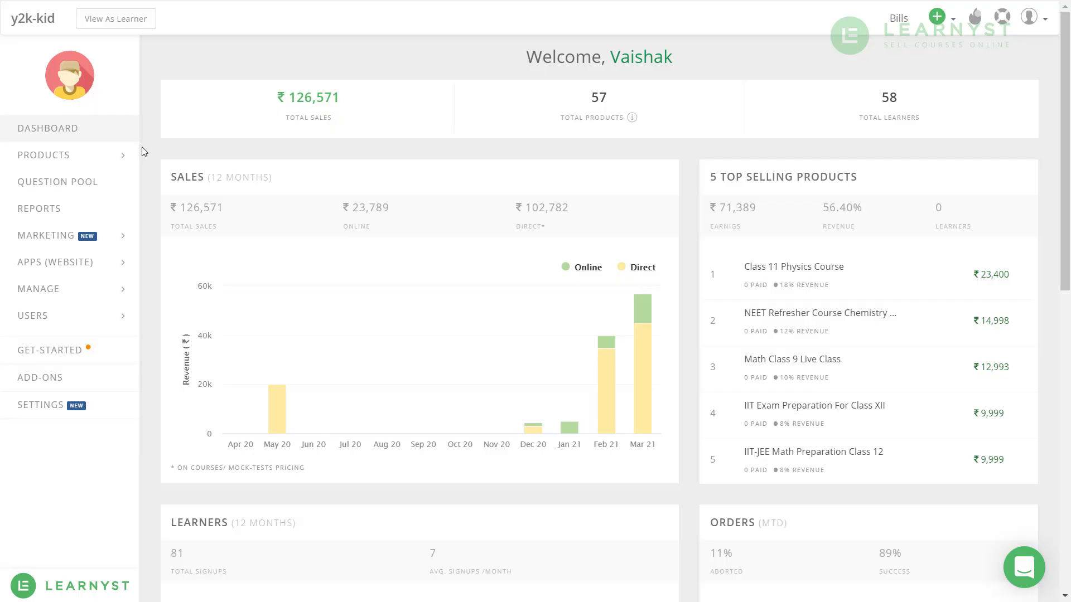
From the Mock-tests dashboard, create a mock test titled 'IIT Exam Prep For Class 12' priced ₹9999
left_click(124, 155)
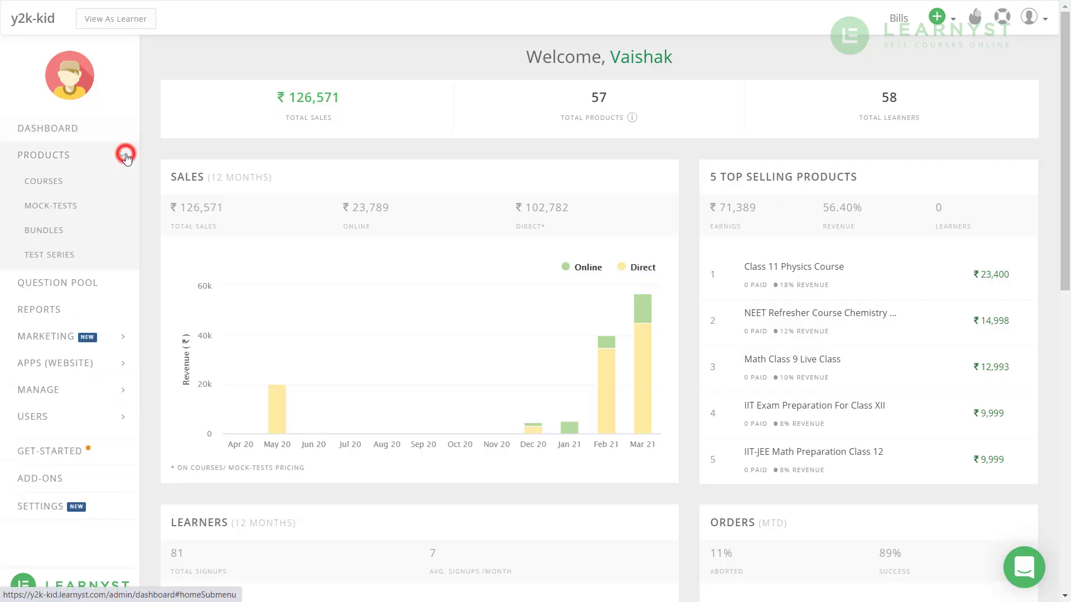
left_click(82, 208)
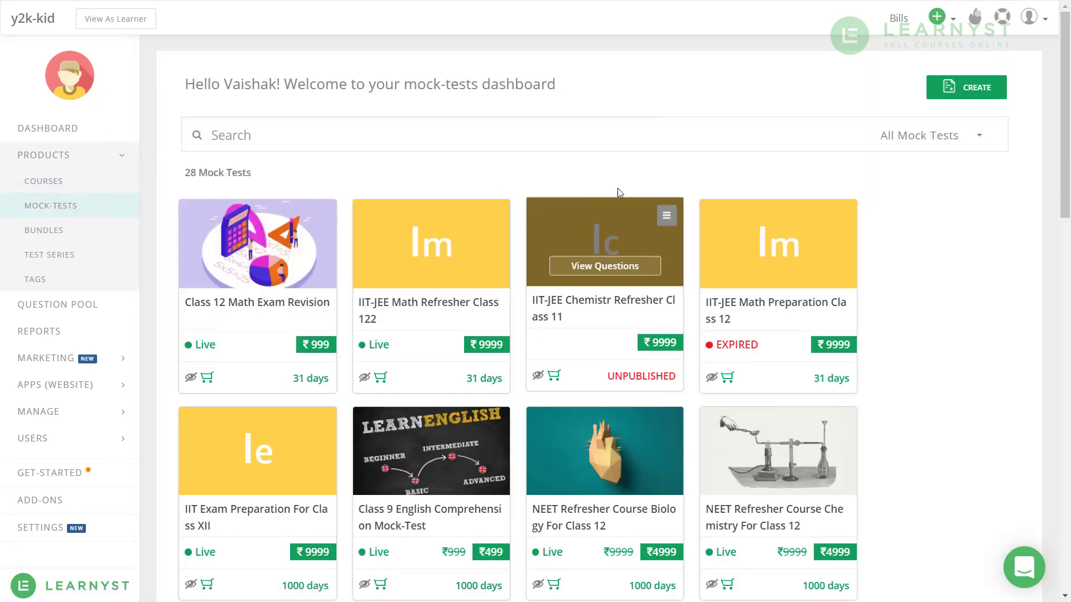
left_click(976, 91)
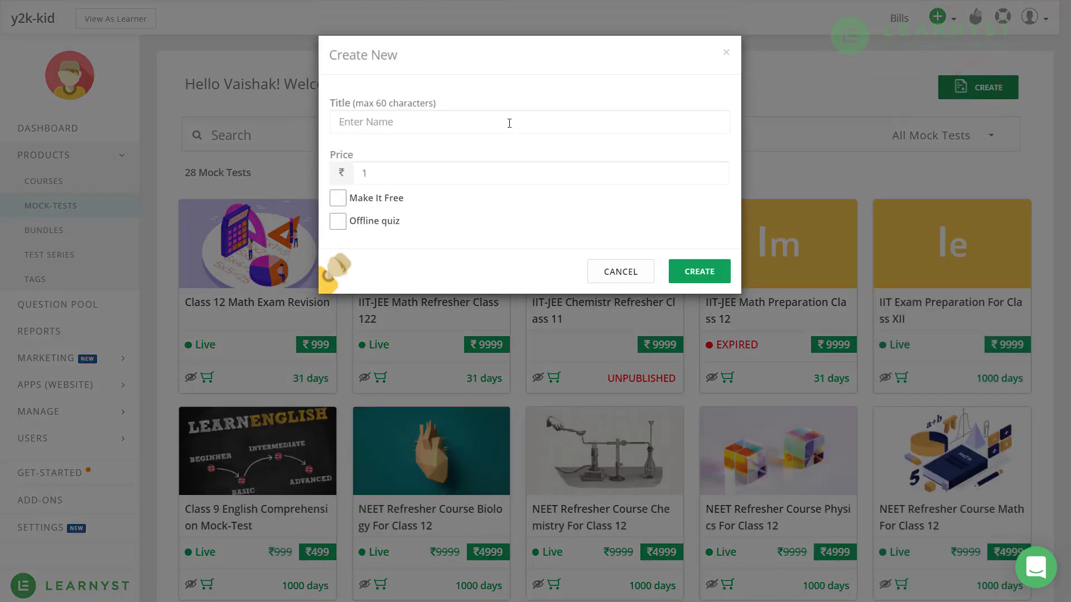
left_click(507, 122)
key("Down")
key("Return")
left_click(449, 172)
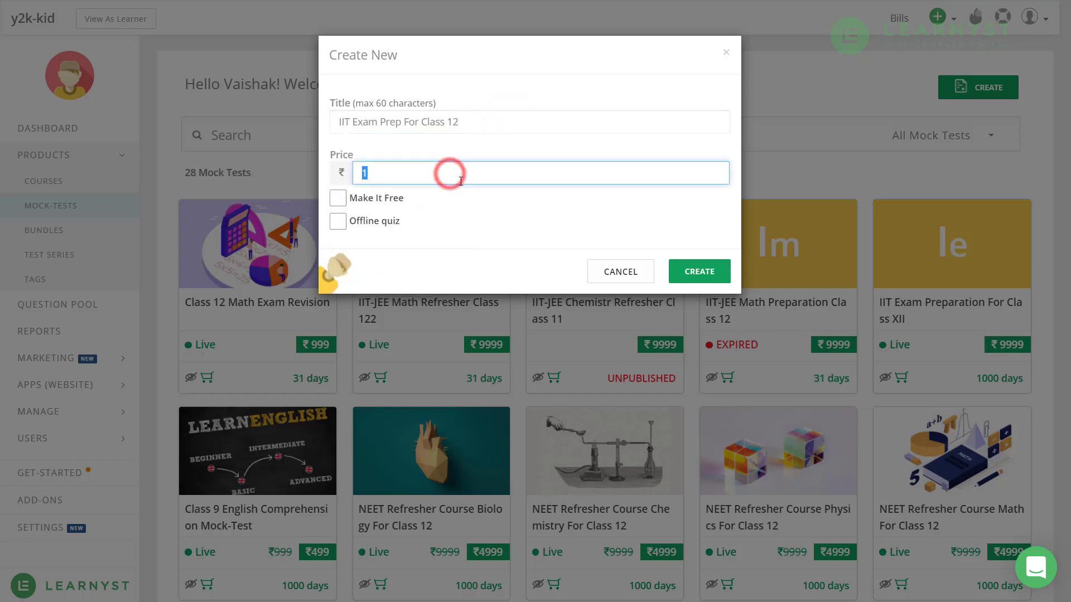
type("9999")
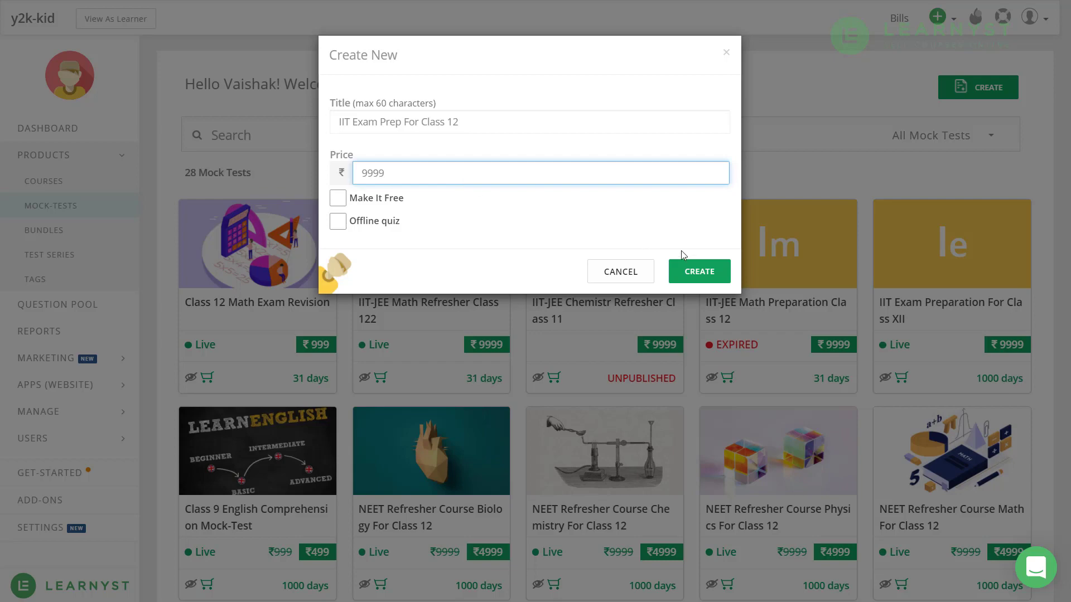
left_click(694, 271)
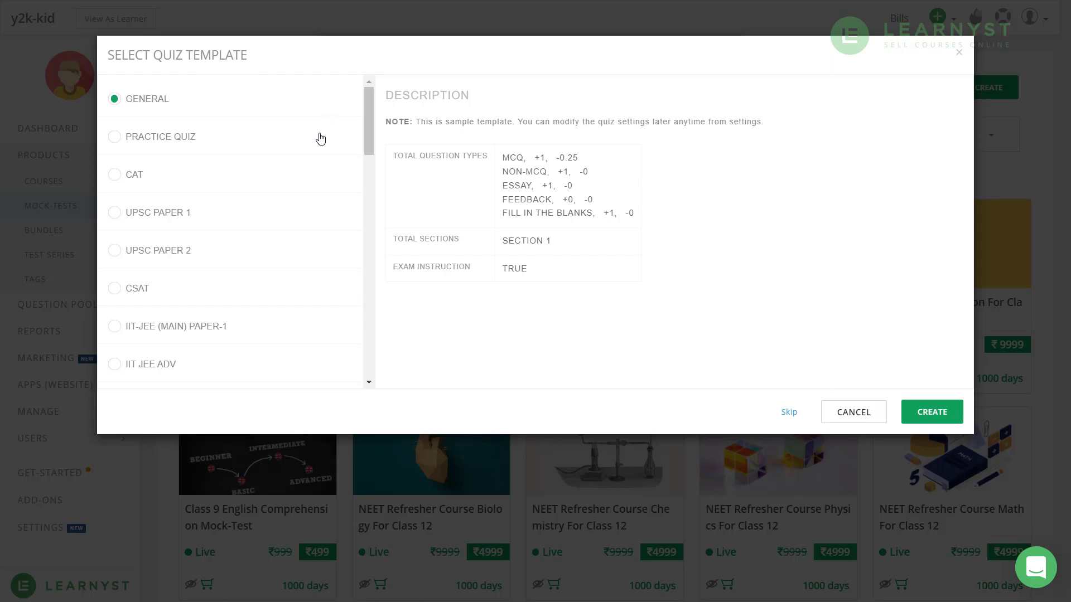
Preview the Practice Quiz template and scroll through its settings
left_click(320, 136)
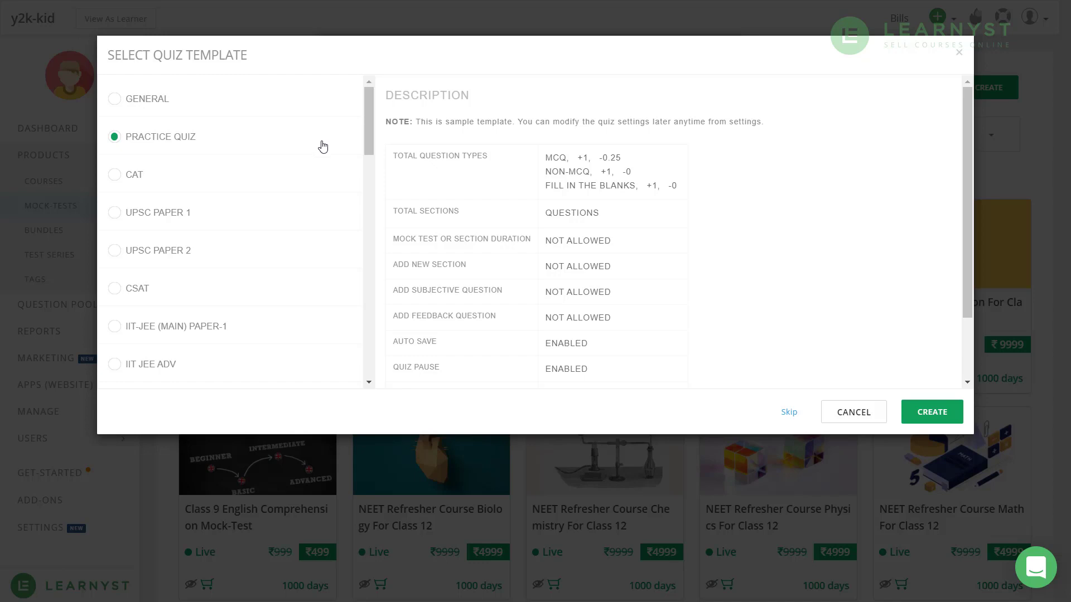
middle_click(321, 140)
scroll(318, 163, "down", 1)
scroll(318, 163, "down", 1)
scroll(318, 167, "down", 2)
scroll(319, 170, "down", 2)
scroll(319, 167, "down", 2)
scroll(319, 170, "down", 2)
scroll(319, 169, "down", 2)
scroll(320, 170, "down", 2)
scroll(319, 169, "down", 2)
scroll(320, 170, "down", 2)
scroll(320, 170, "down", 2)
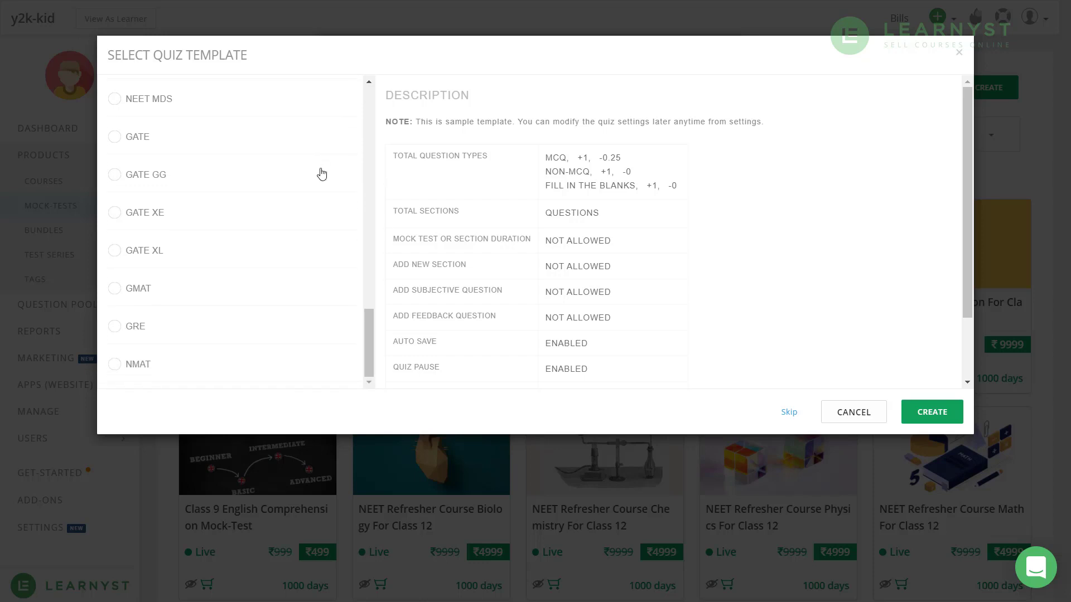
Switch the template selection back to GENERAL
left_click(320, 171)
left_click_drag(366, 334, 210, 110)
left_click(213, 107)
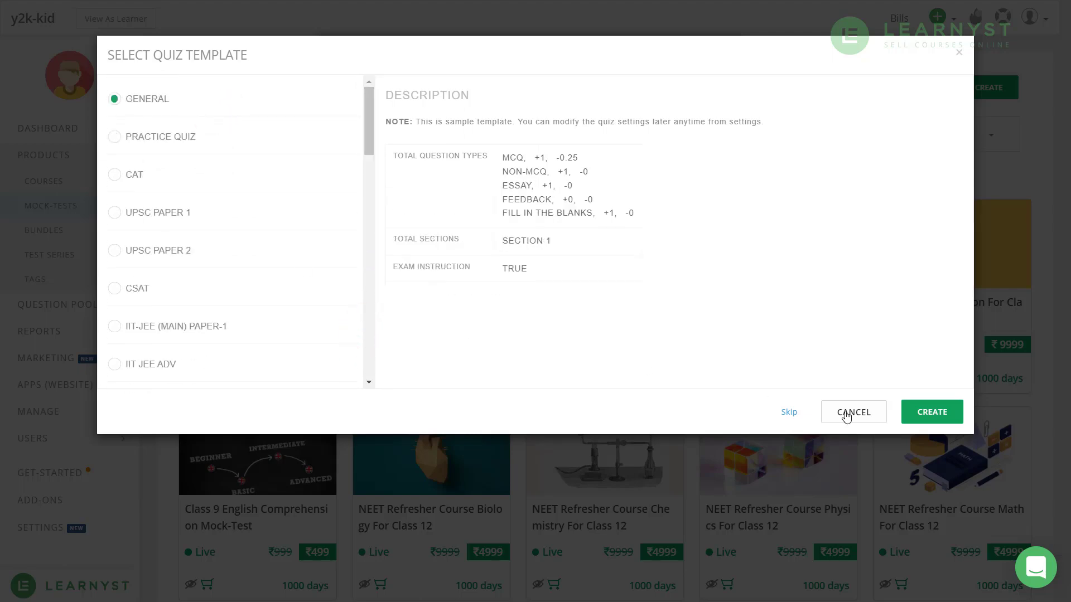
Create the mock test from the GENERAL template and launch the Quiz Maker's question import
left_click(954, 417)
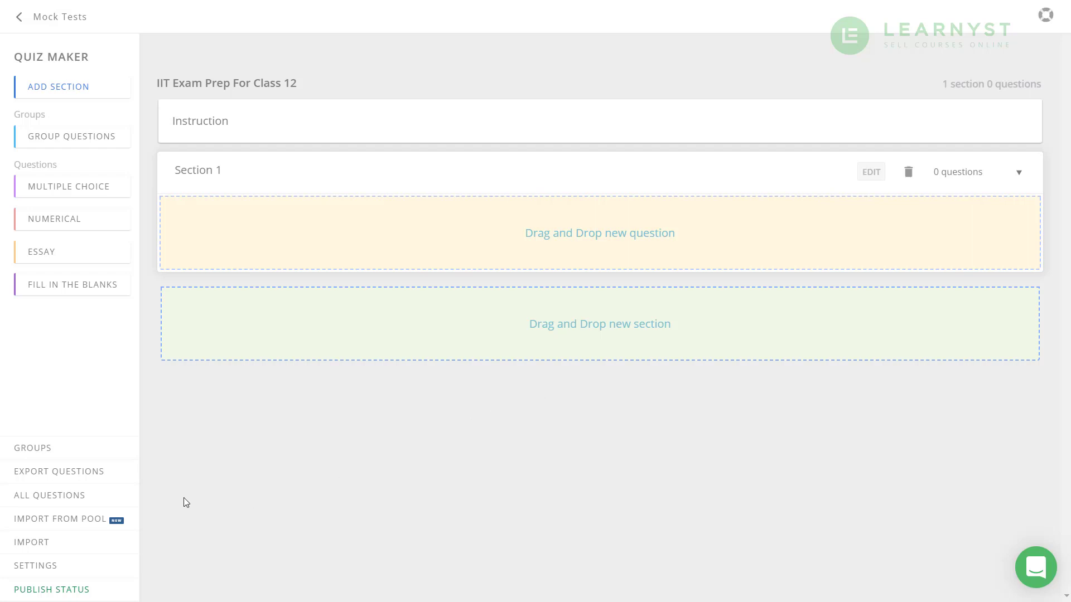
left_click(101, 549)
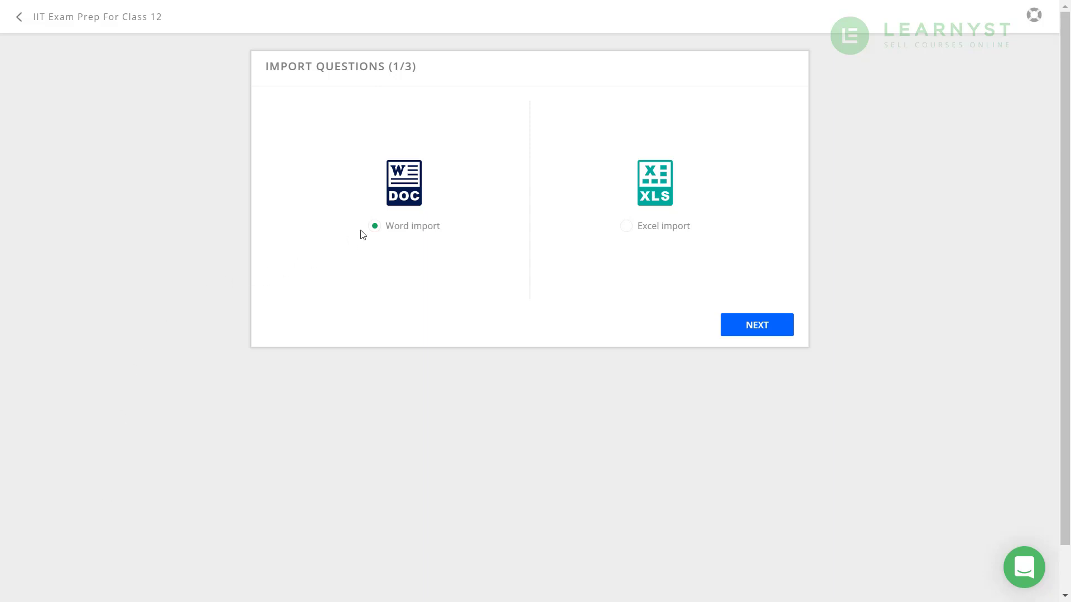
Choose Word import and download the QuestionImportTemplate-v3.docx template from the instructions
left_click(395, 204)
left_click(395, 223)
left_click(748, 326)
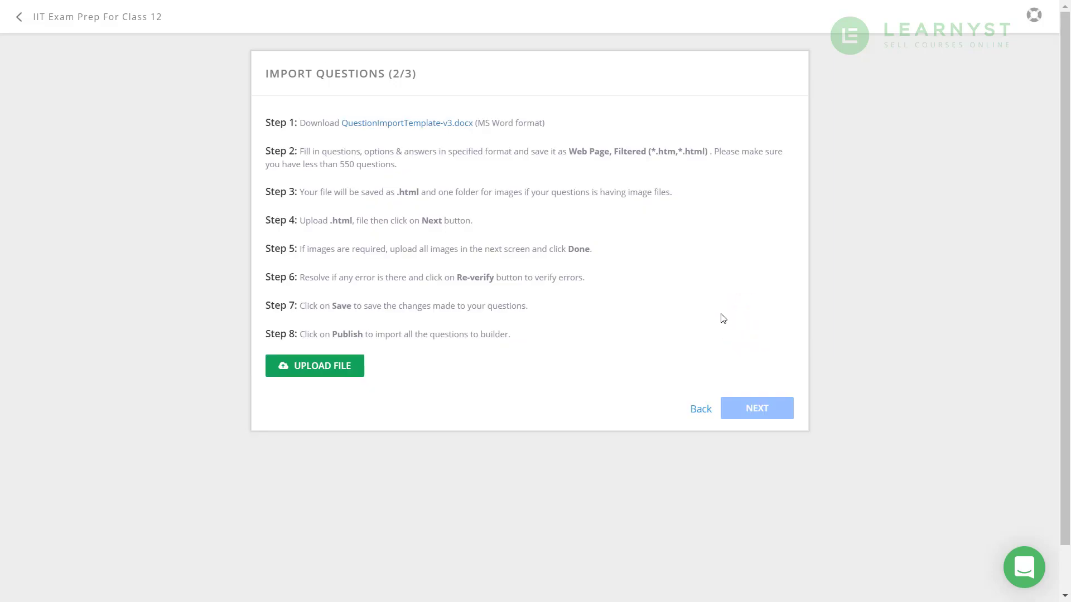
left_click(450, 124)
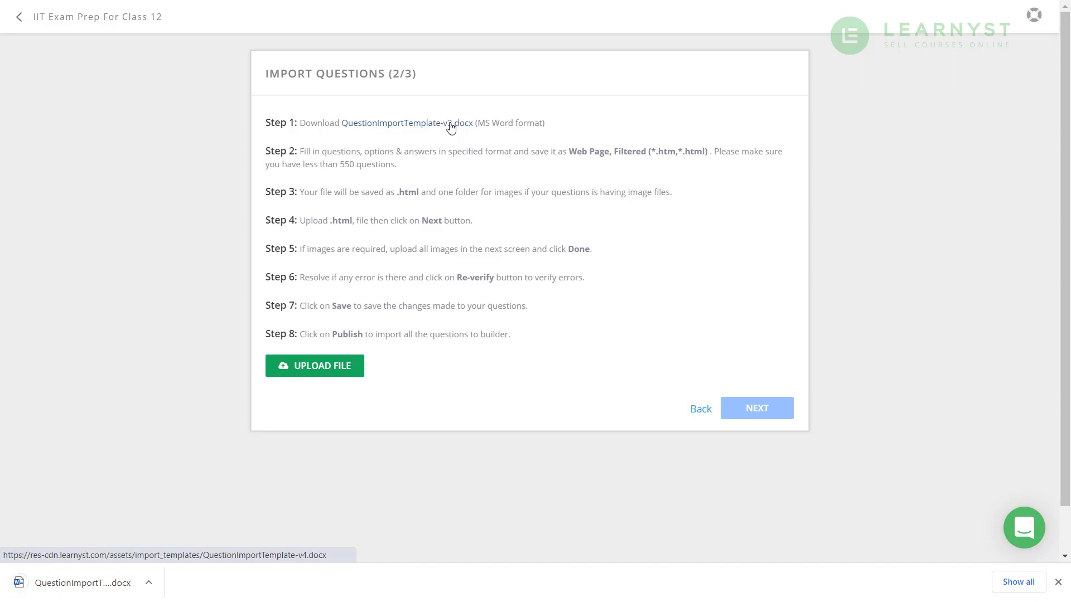
left_click(148, 583)
Open the downloaded QuestionImportTemplate-v3 file in Microsoft Word
left_click(196, 493)
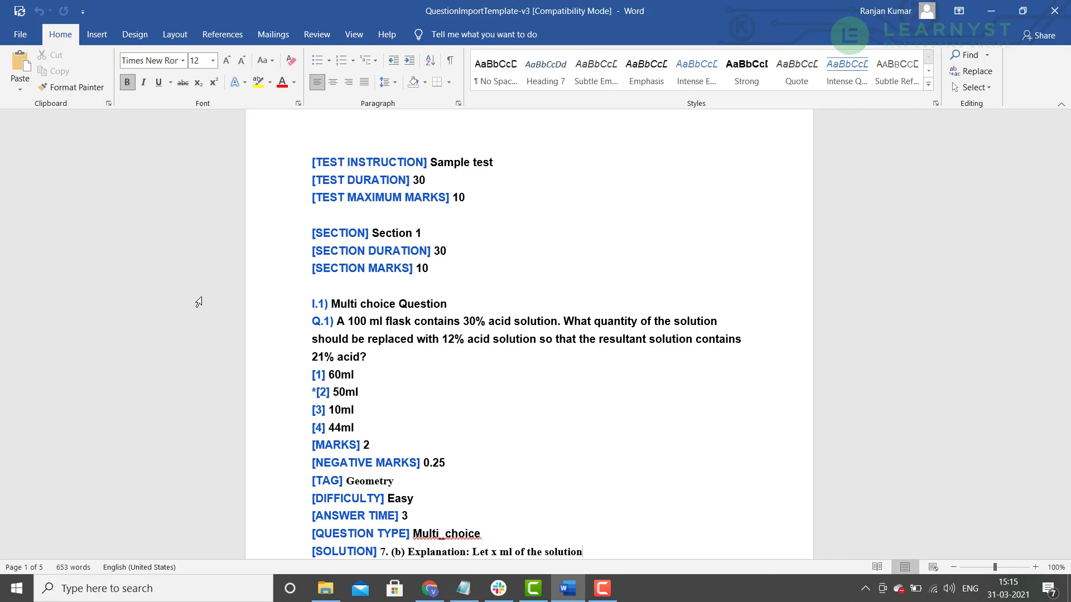
middle_click(199, 300)
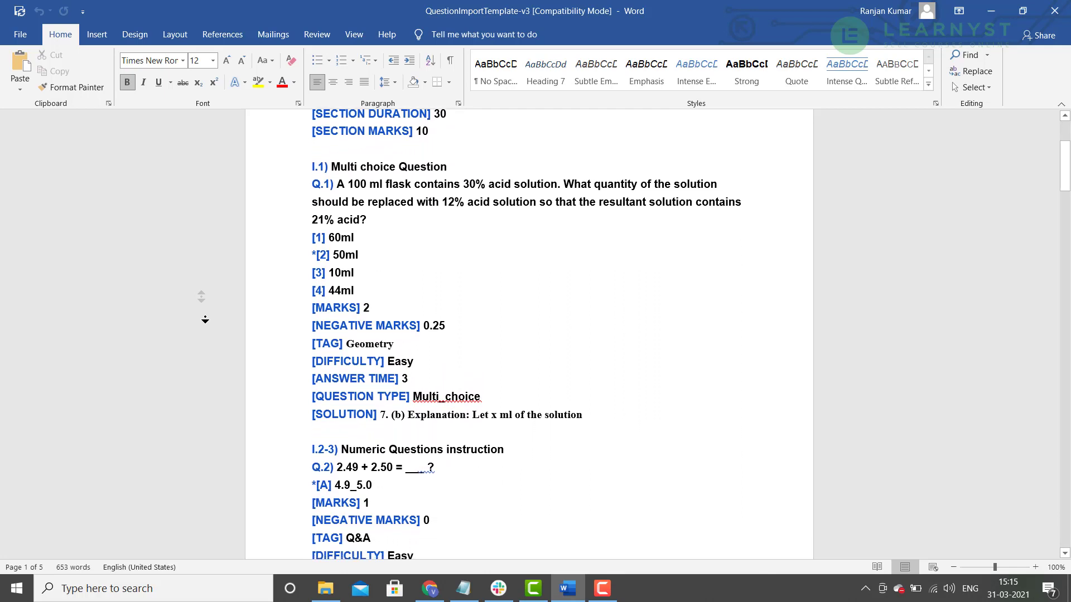
left_click(201, 322)
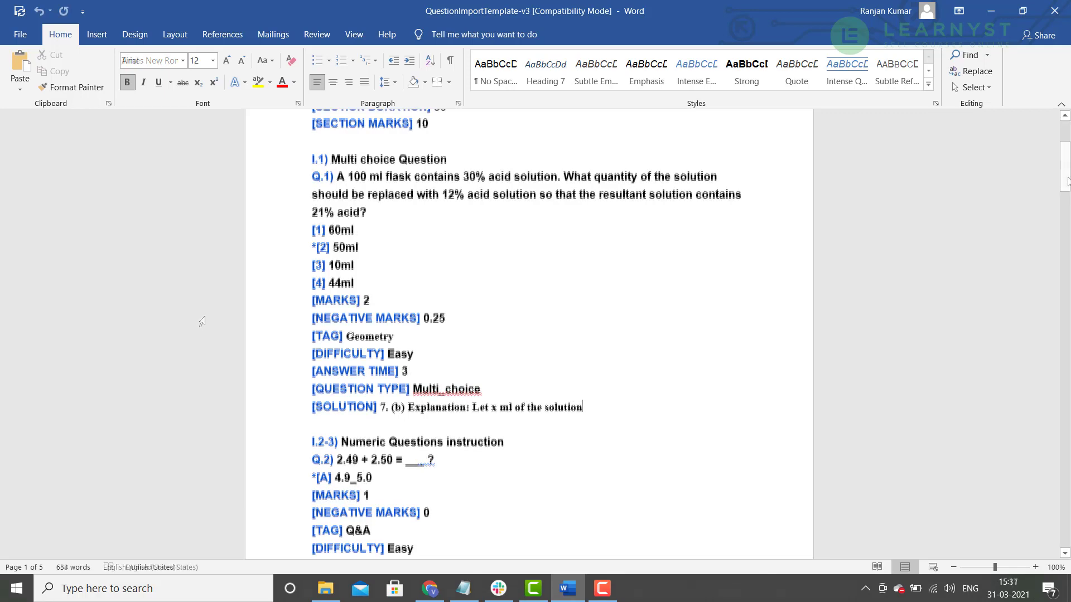
Scroll down to the essay question 'Write about Indian economy' and its evaluation criteria
left_click_drag(1066, 183, 1068, 256)
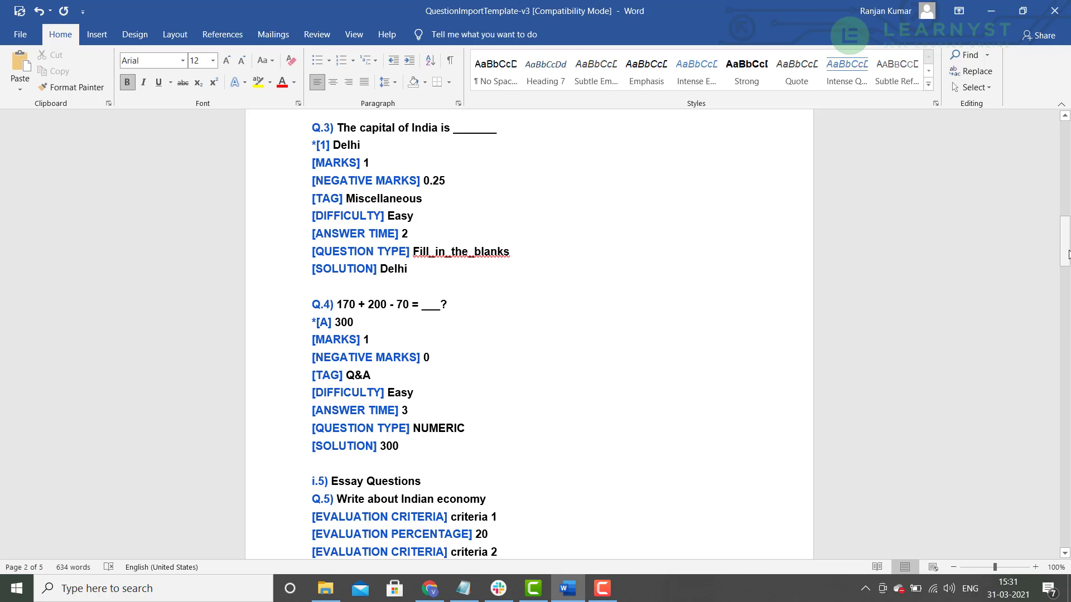
left_click_drag(1068, 254, 1068, 297)
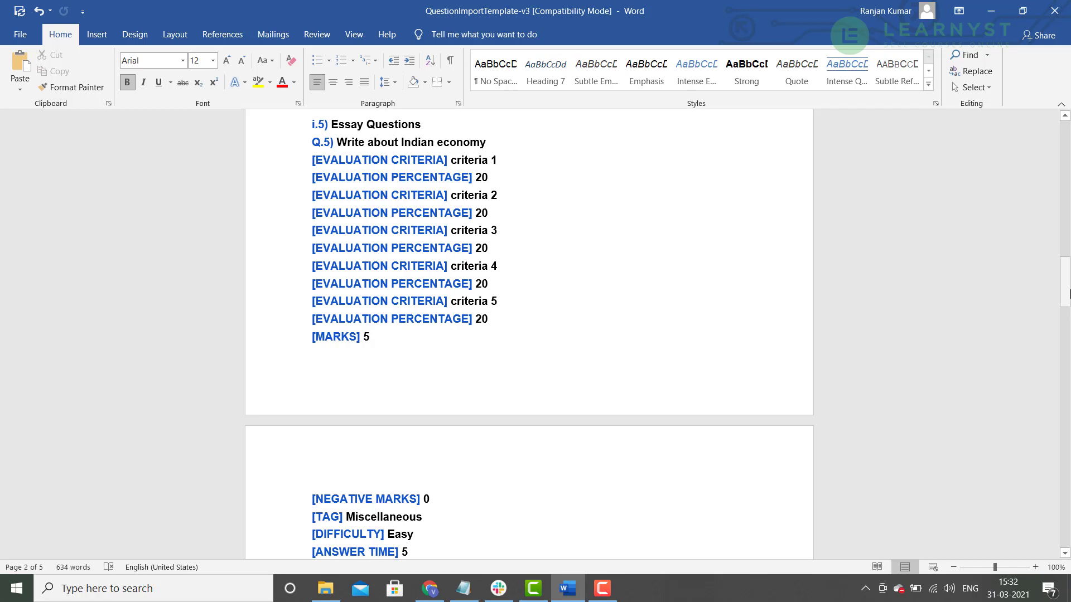
Scroll to page 3's Template Instructions on test information and question format tags
left_click_drag(1068, 289, 1068, 340)
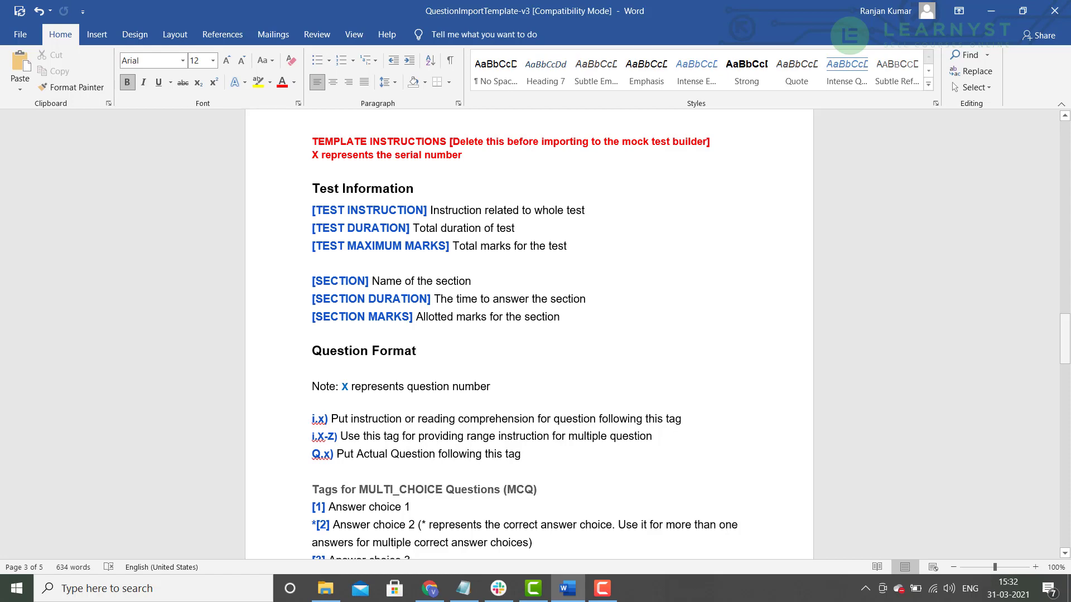
left_click_drag(1066, 130, 1067, 128)
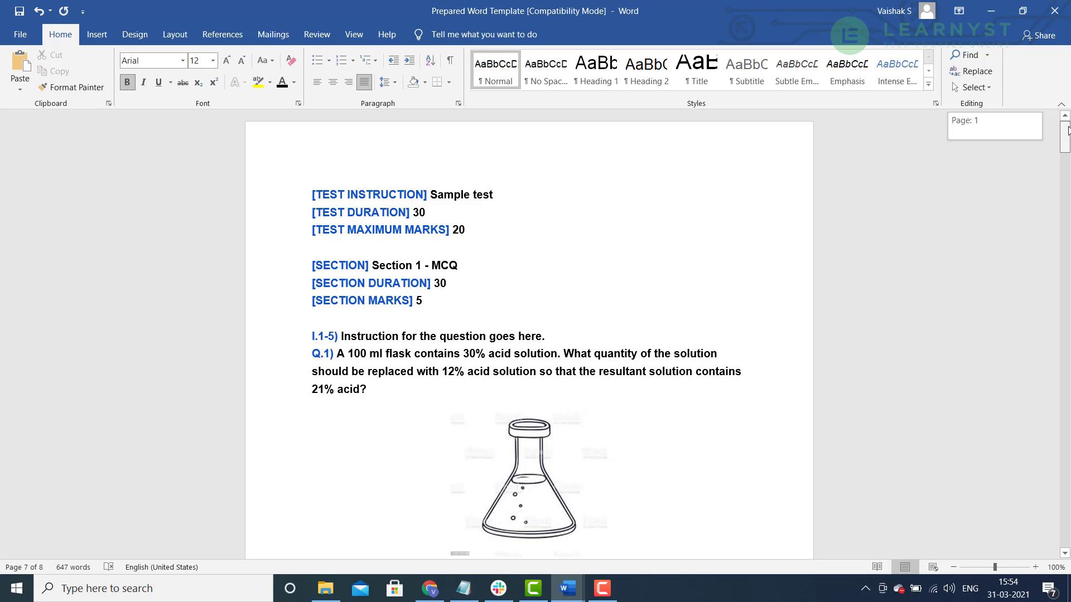
left_click_drag(1068, 130, 1061, 227)
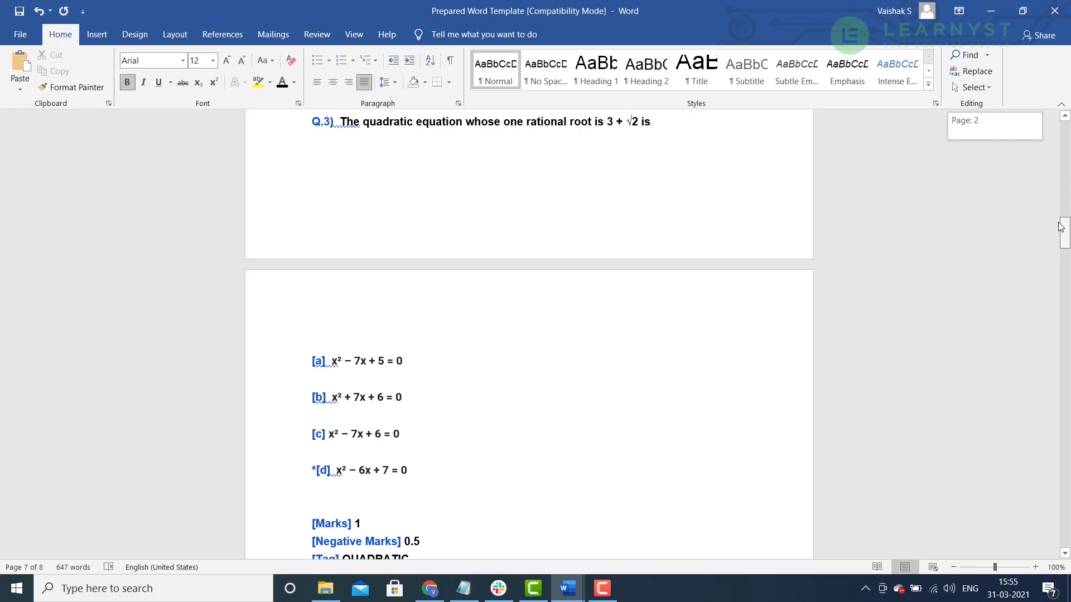
left_click_drag(1061, 226, 1062, 261)
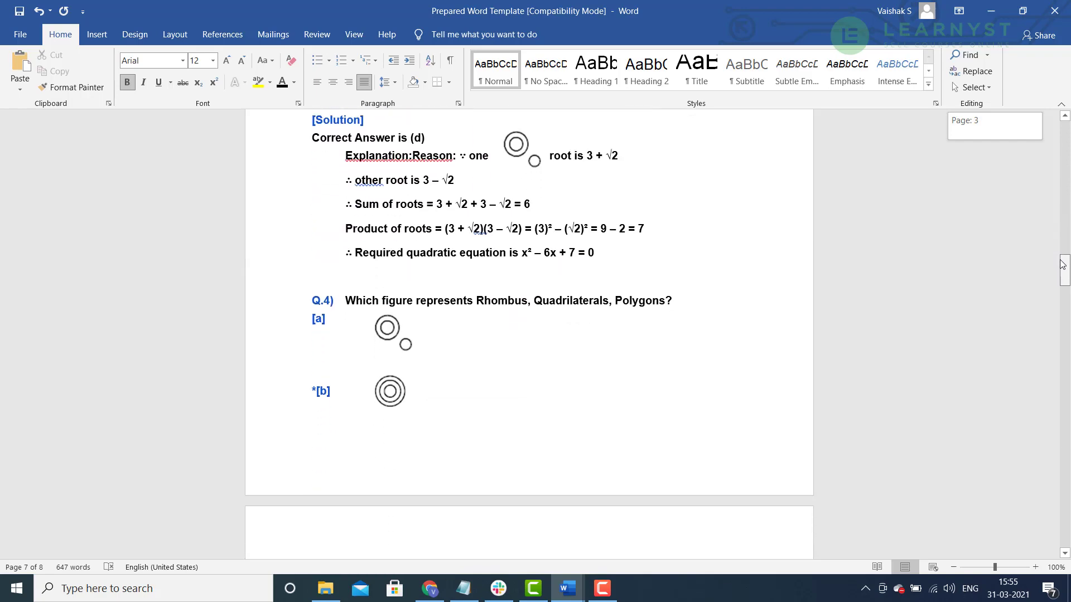
left_click_drag(1062, 265, 1036, 405)
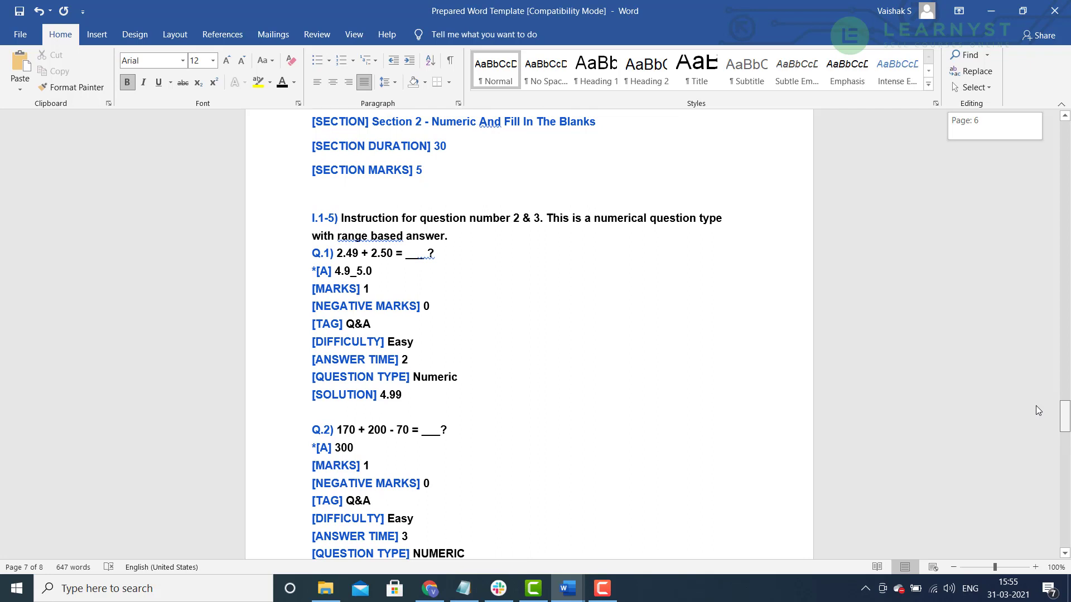
scroll(1036, 406, "down", 5)
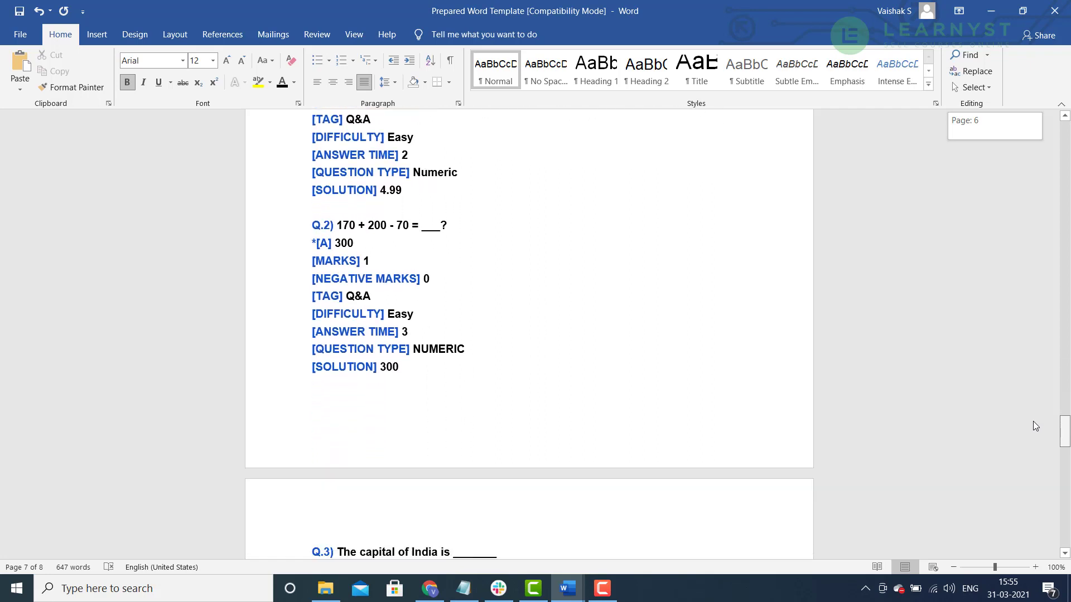
scroll(1032, 429, "down", 12)
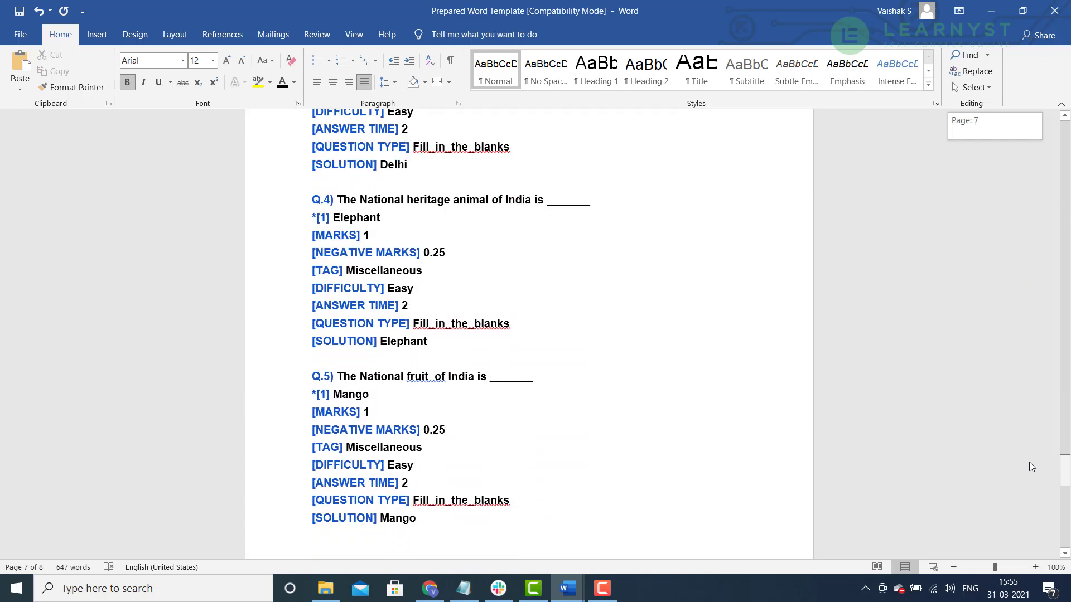
scroll(1028, 485, "down", 4)
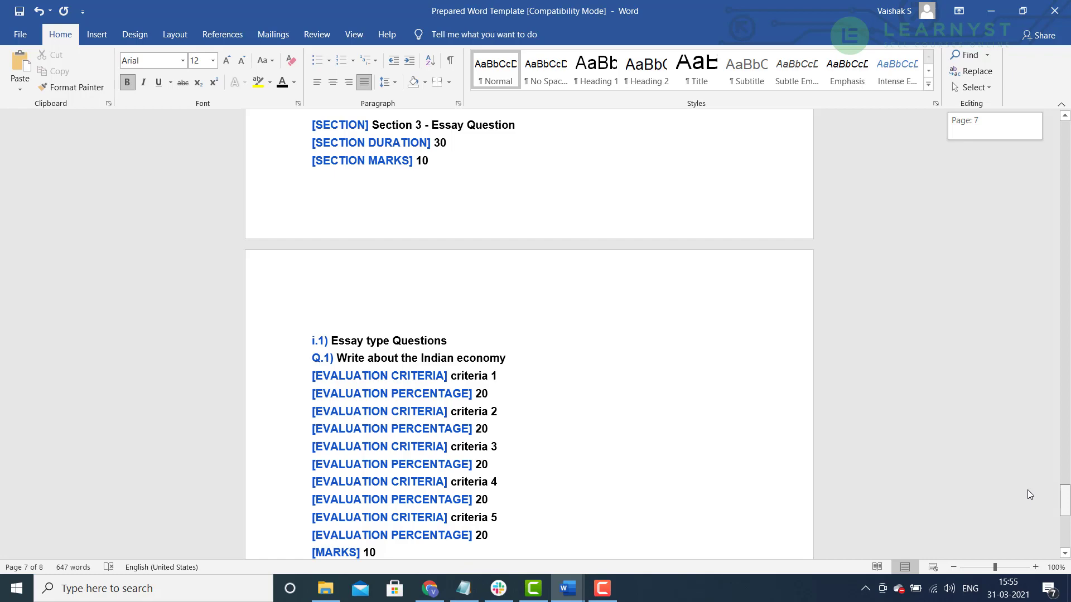
Save Prepared Word Template to Downloads as Web Page, Filtered, accepting the format warning
key("ctrl+a")
left_click(20, 34)
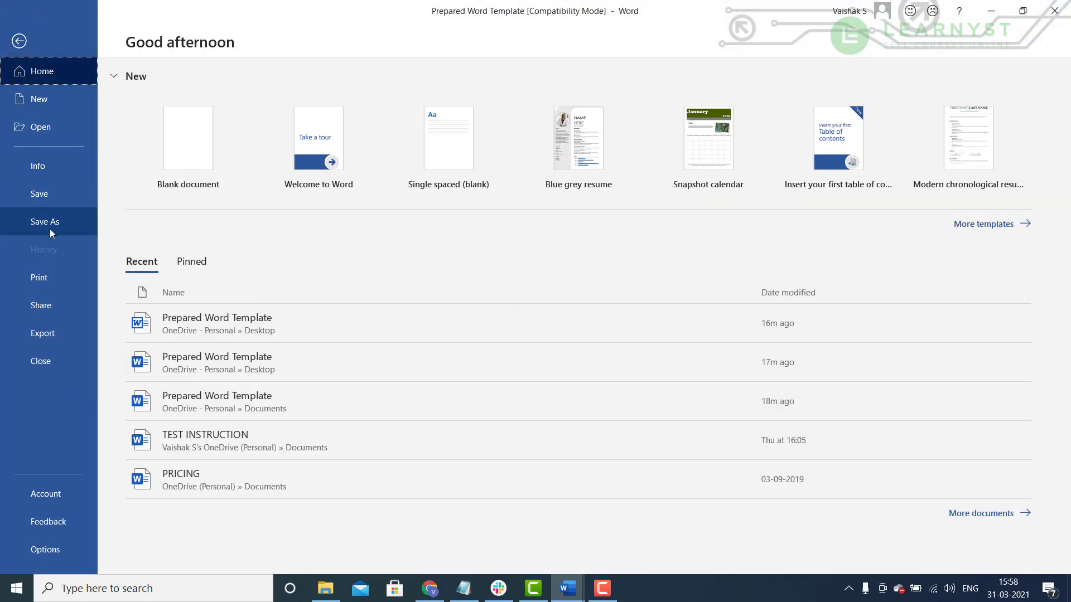
left_click(49, 228)
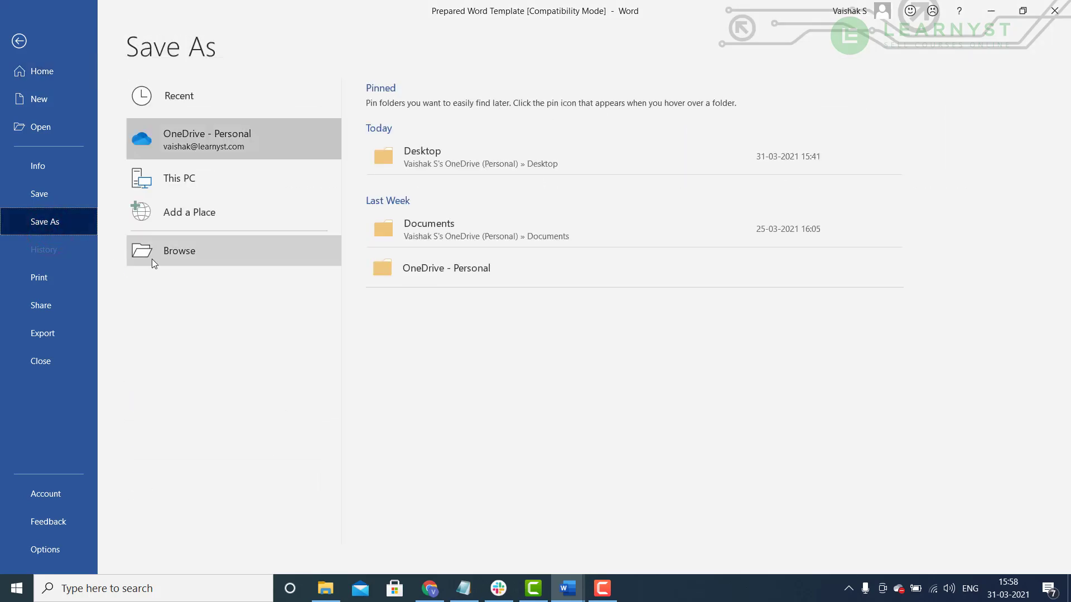
left_click(152, 259)
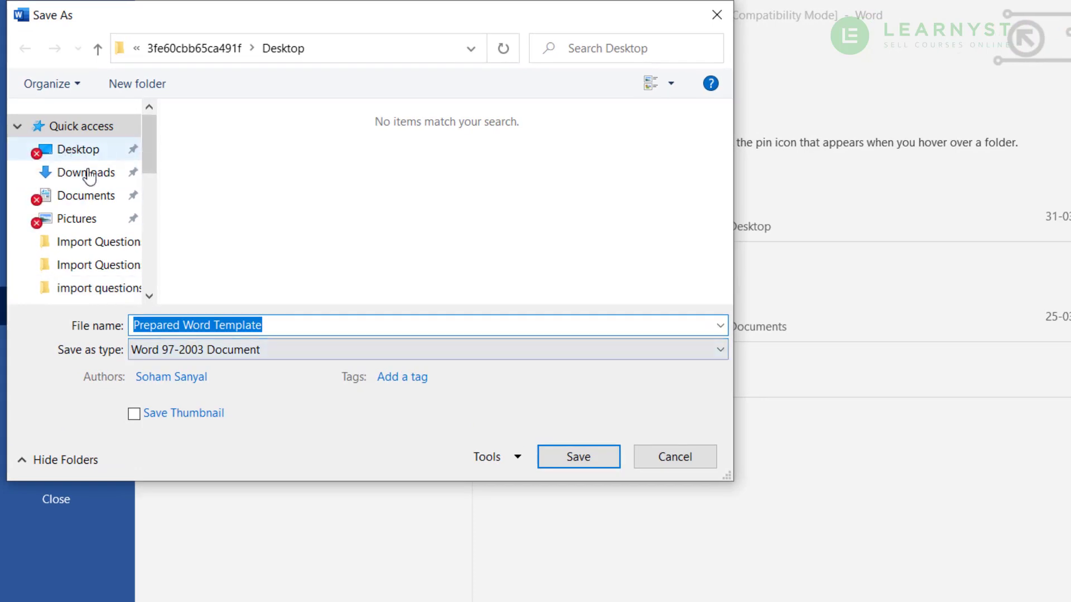
left_click(88, 175)
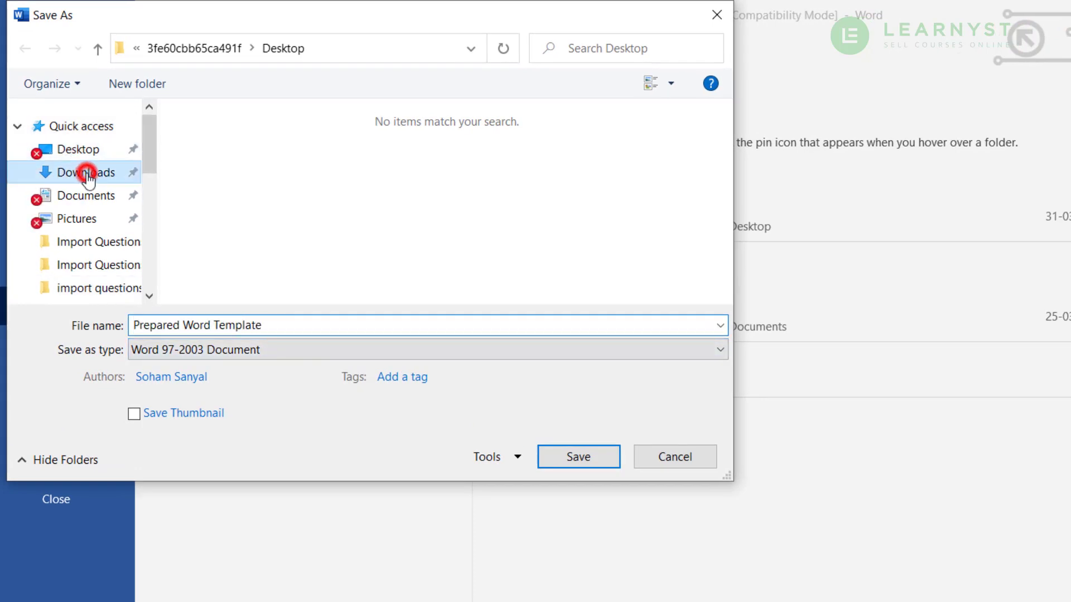
left_click(249, 349)
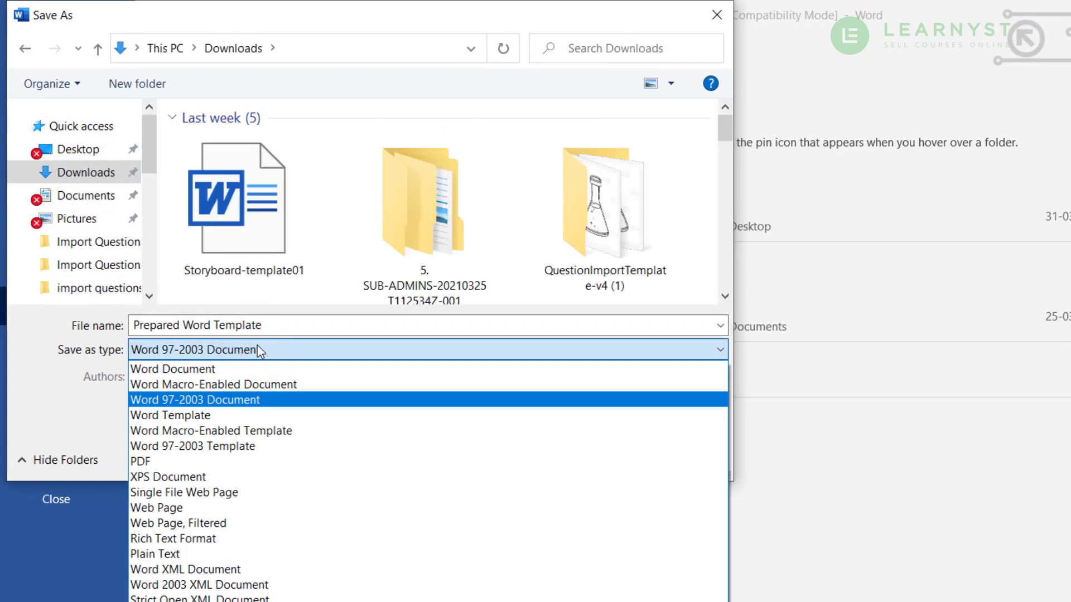
left_click(238, 523)
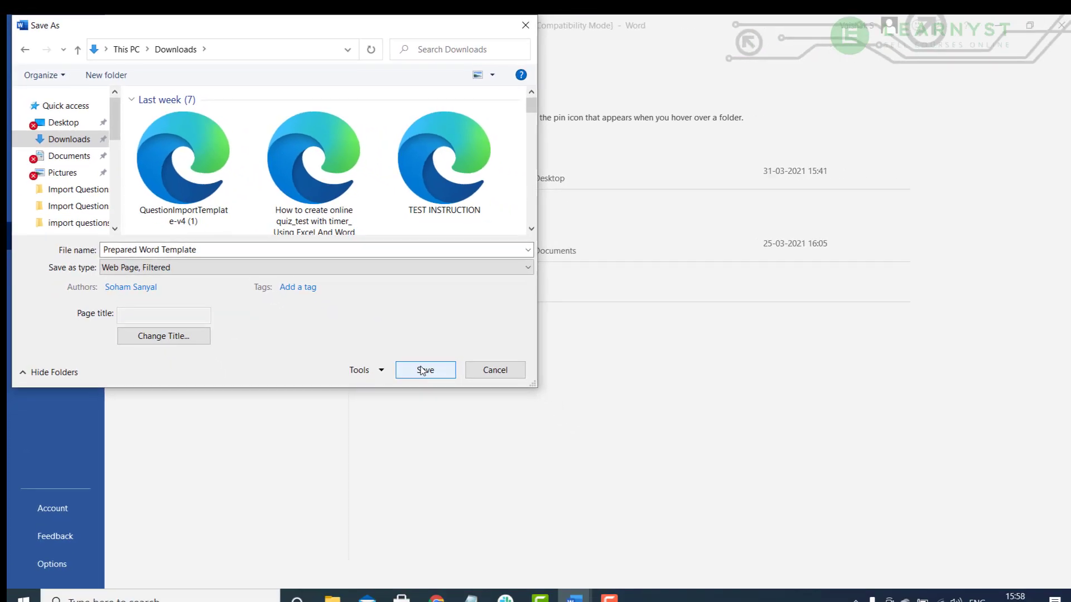
left_click(422, 371)
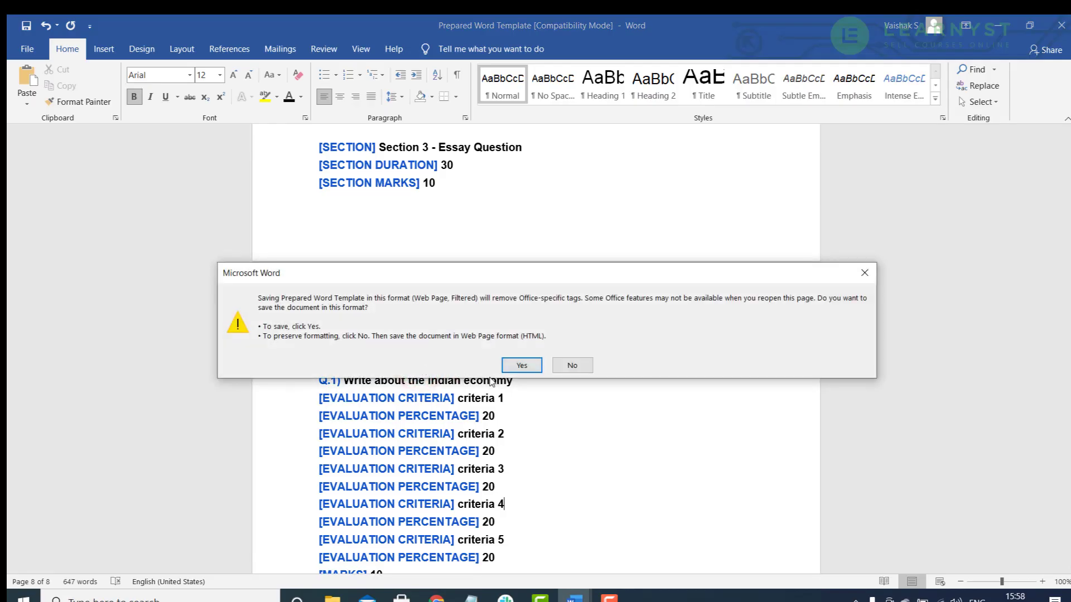
left_click(530, 367)
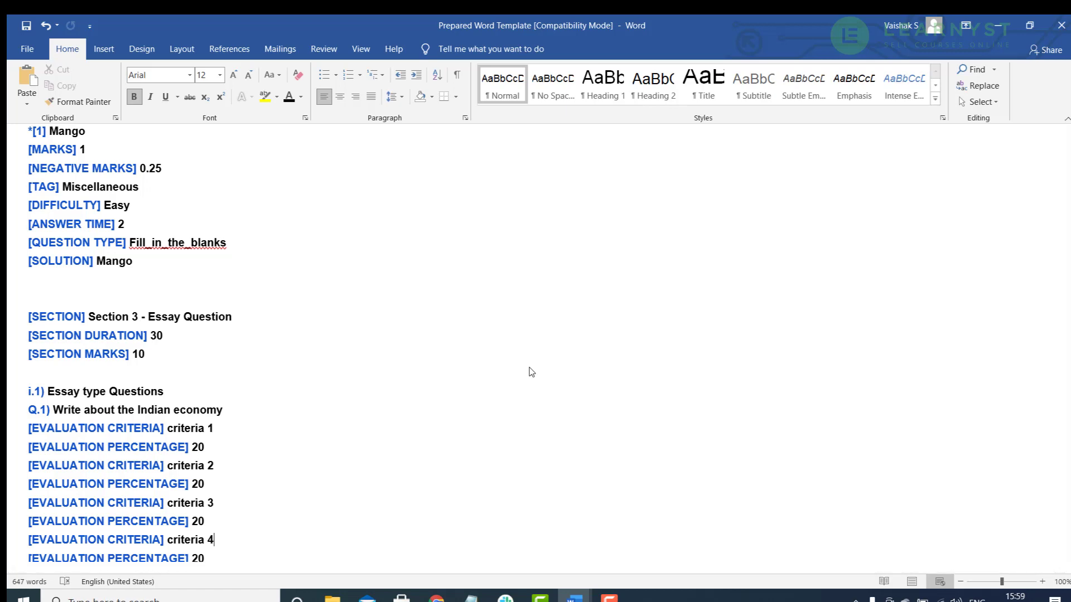
In a maximized Downloads window, open the Prepared Word Template_files image folder
left_click(332, 599)
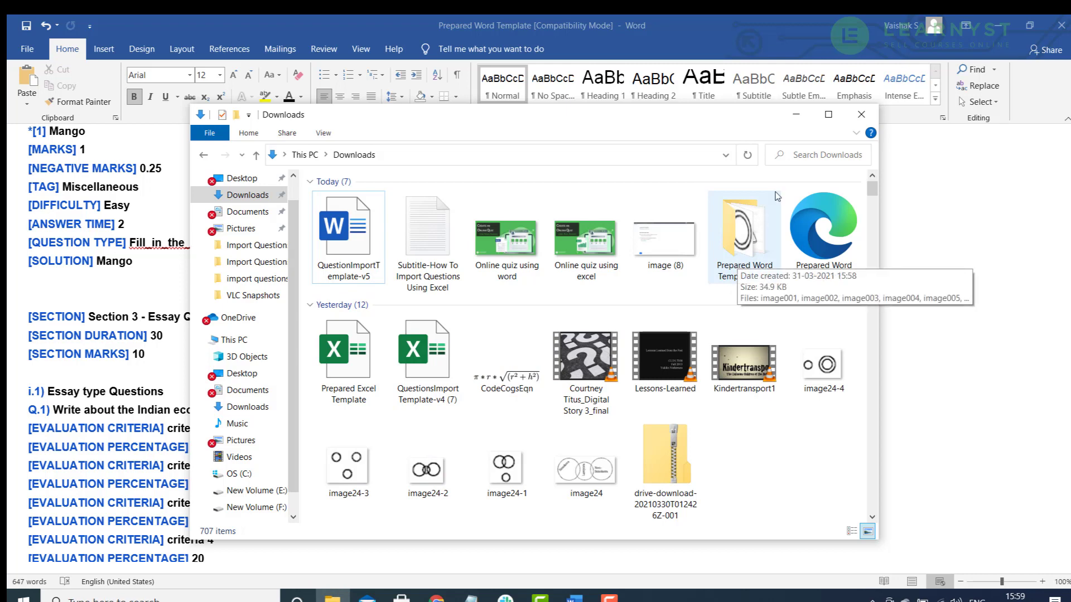
left_click(829, 115)
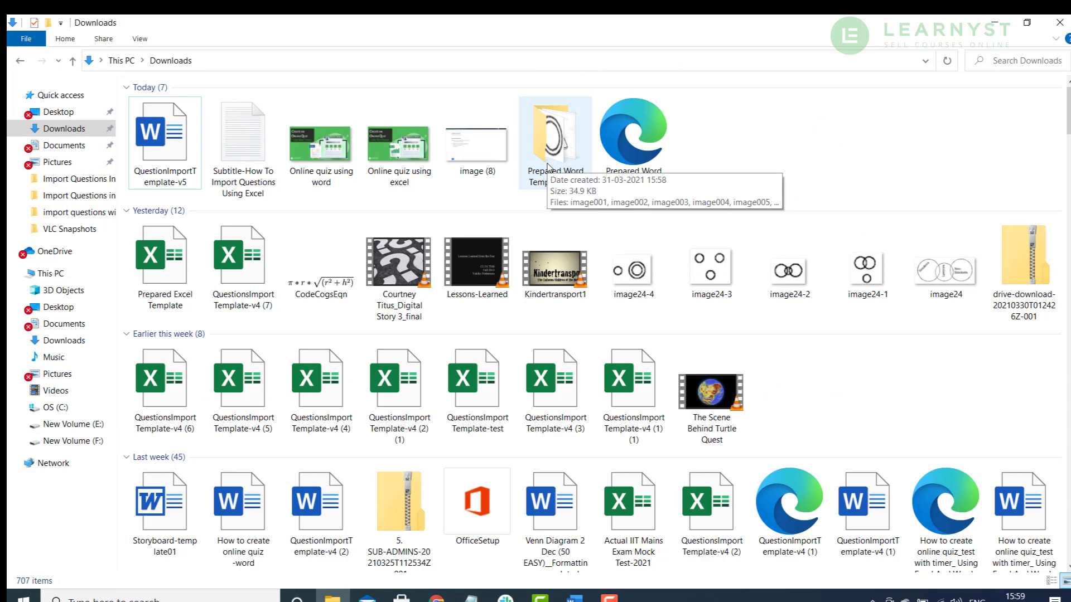
double_click(548, 167)
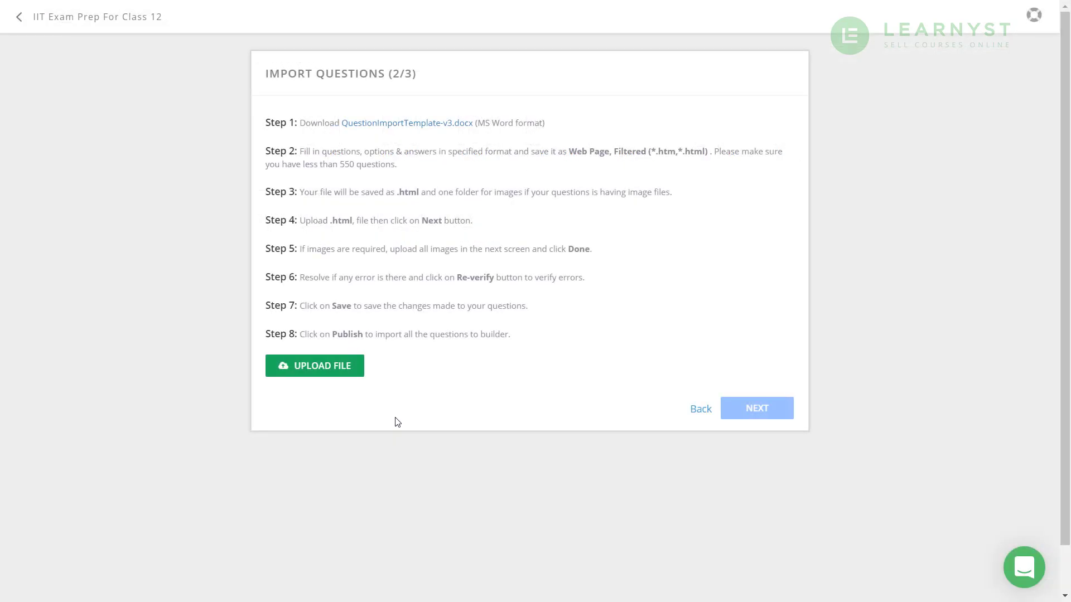
Upload the Prepared Word Template web page as the question file
left_click(315, 370)
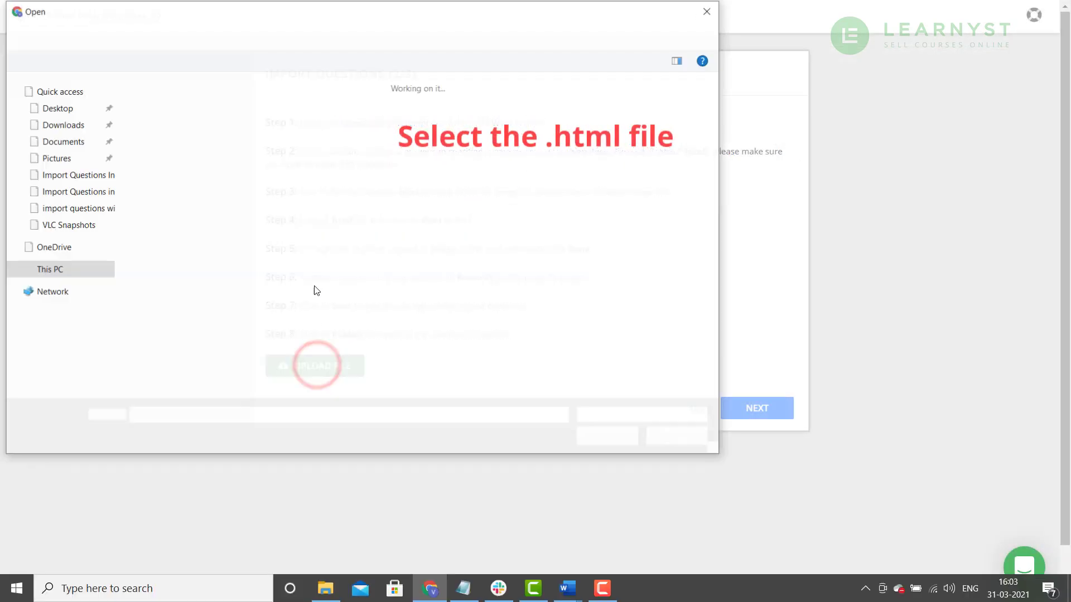
left_click(165, 179)
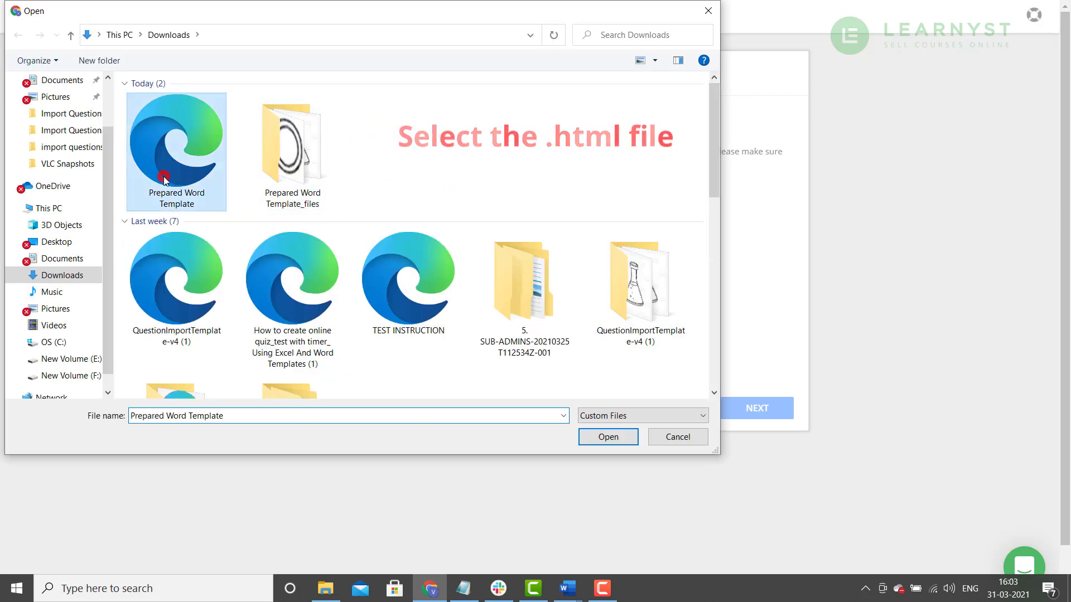
left_click(607, 436)
left_click(758, 407)
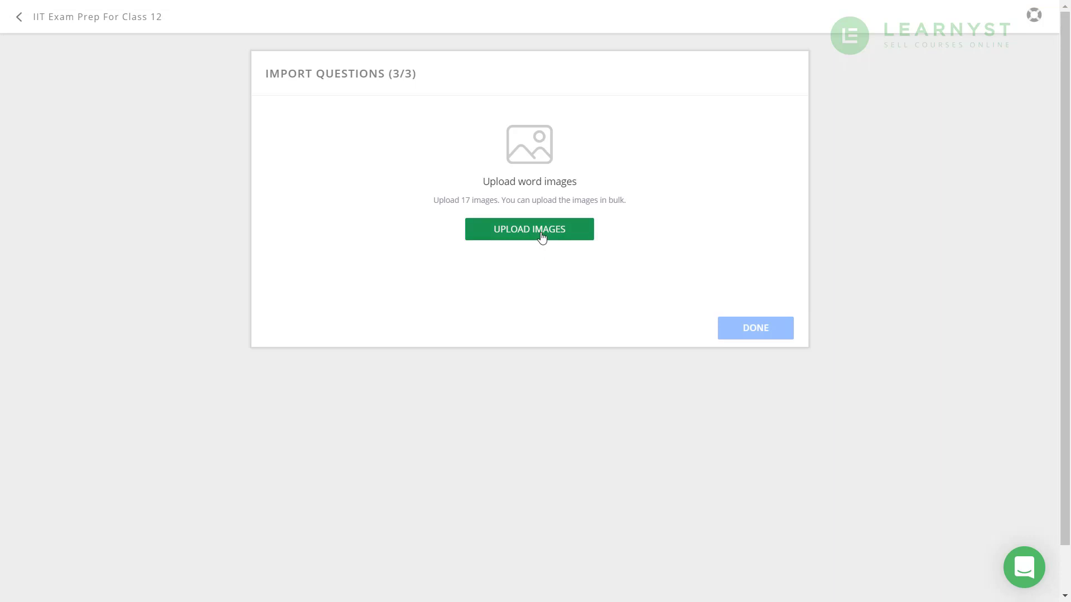
Upload all 17 images from the Prepared Word Template_files folder
left_click(542, 237)
left_click(519, 240)
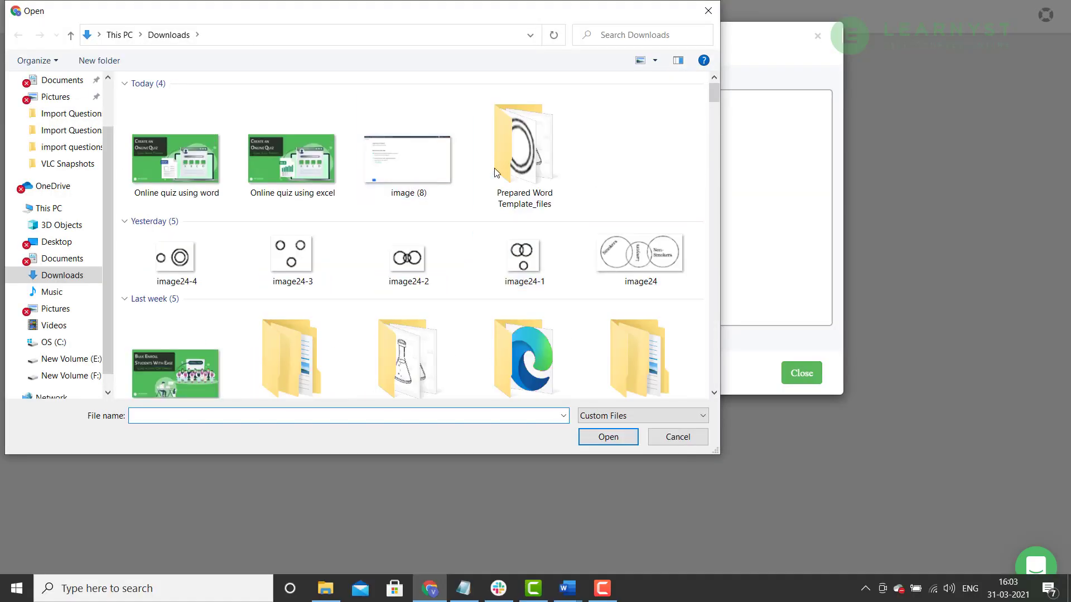
double_click(495, 173)
left_click(187, 275)
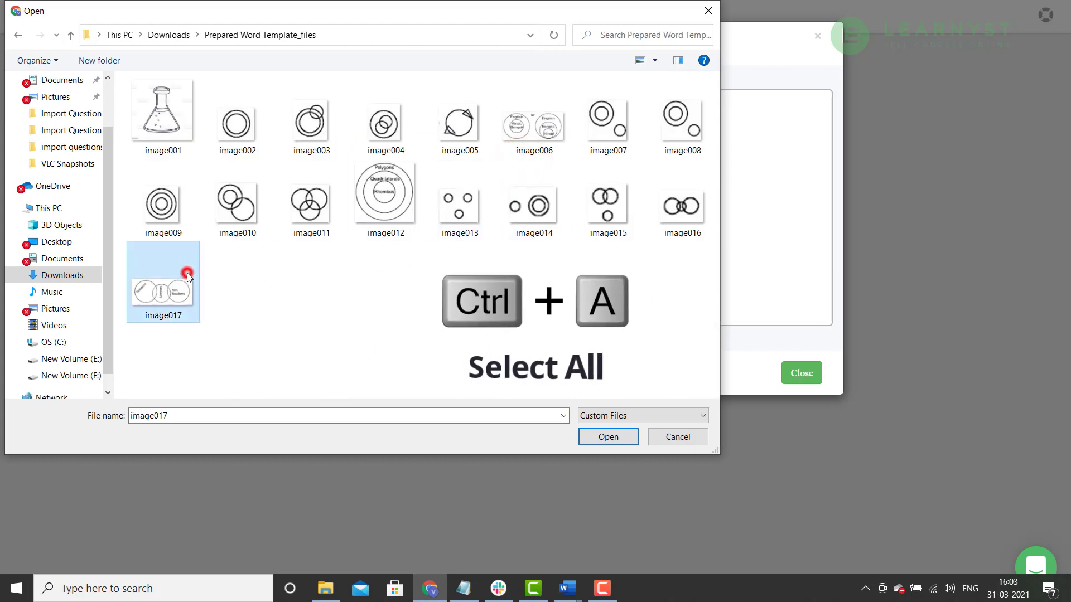
key("ctrl+a")
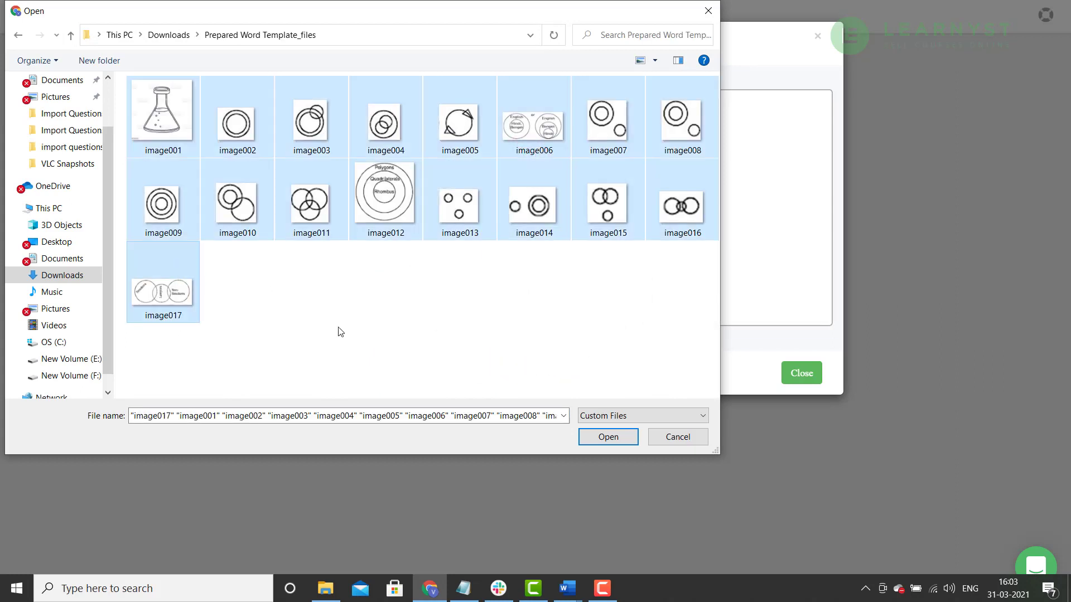
left_click(609, 439)
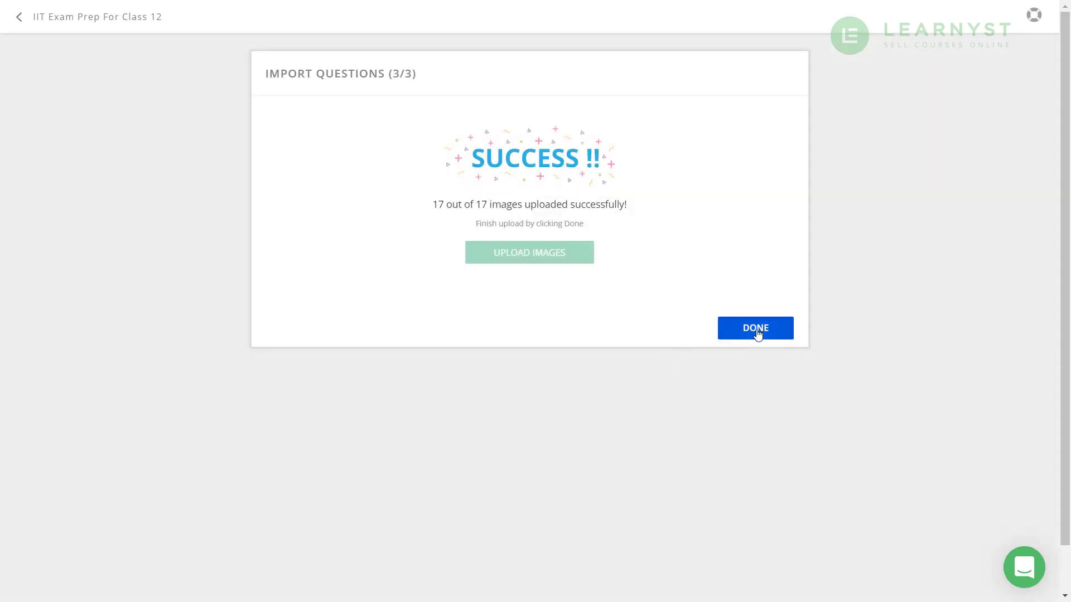
Finish importing the questions, then expand Sections 2, 3 and 1 - MCQ to review them
left_click(755, 330)
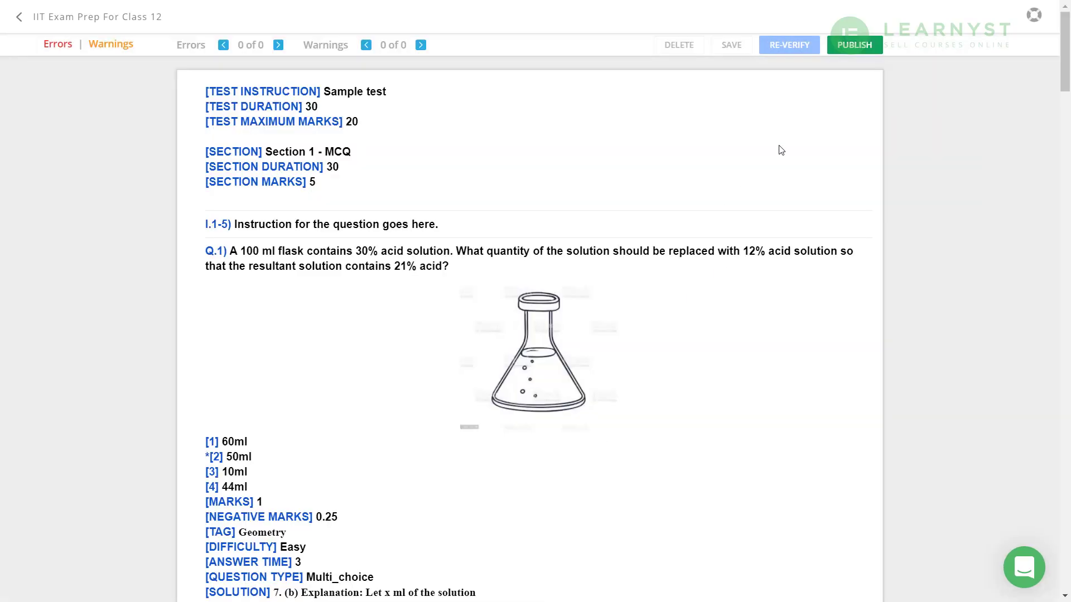
left_click(855, 45)
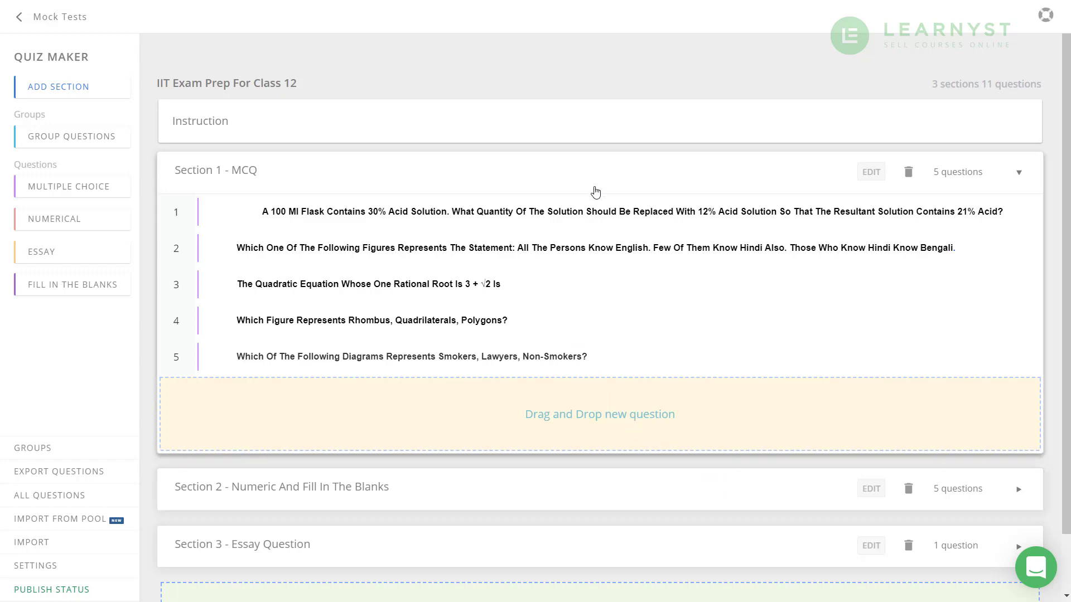
left_click(478, 491)
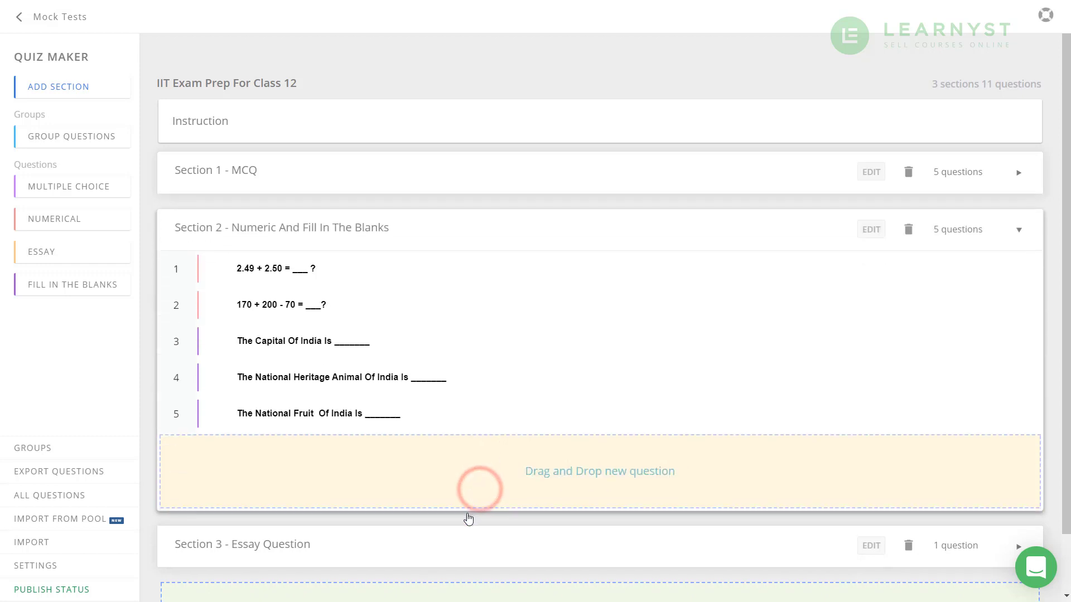
left_click(453, 545)
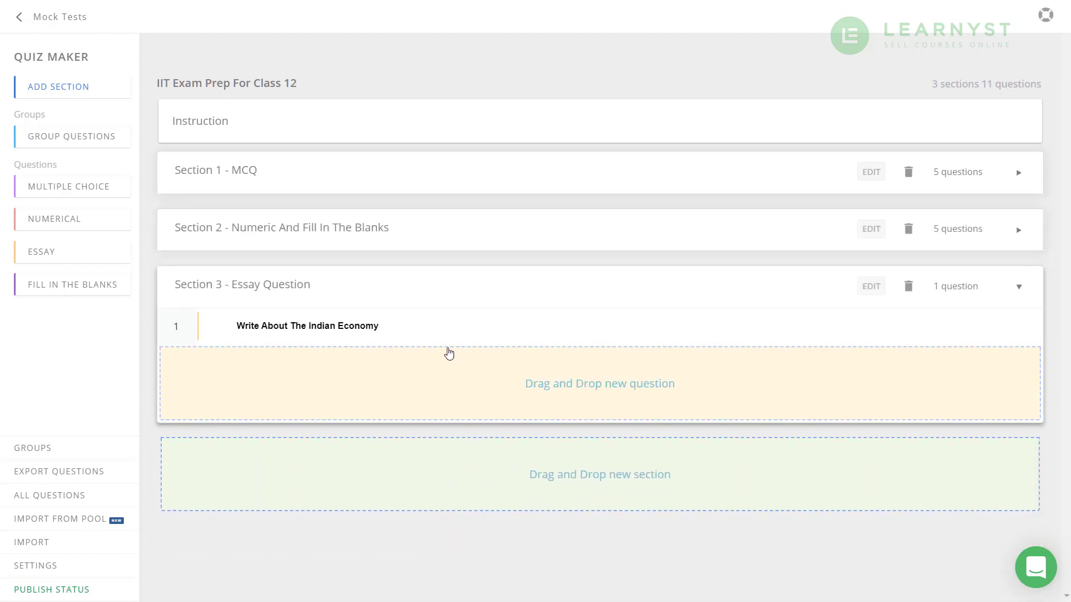
left_click(490, 177)
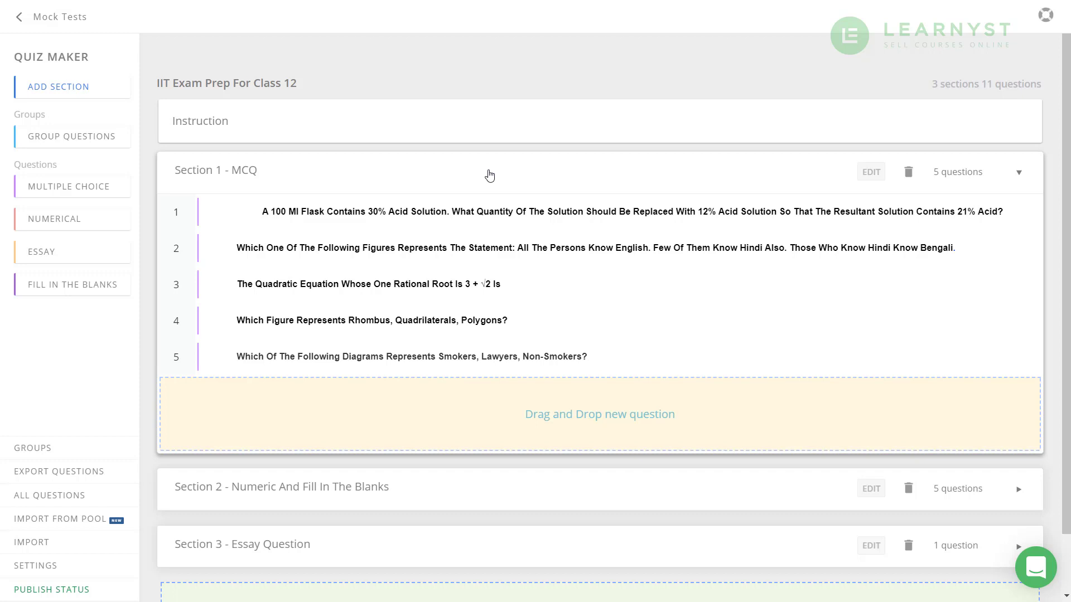
Mark 60ml (choice A) correct on question 1, save it, and return to the section list
left_click(482, 212)
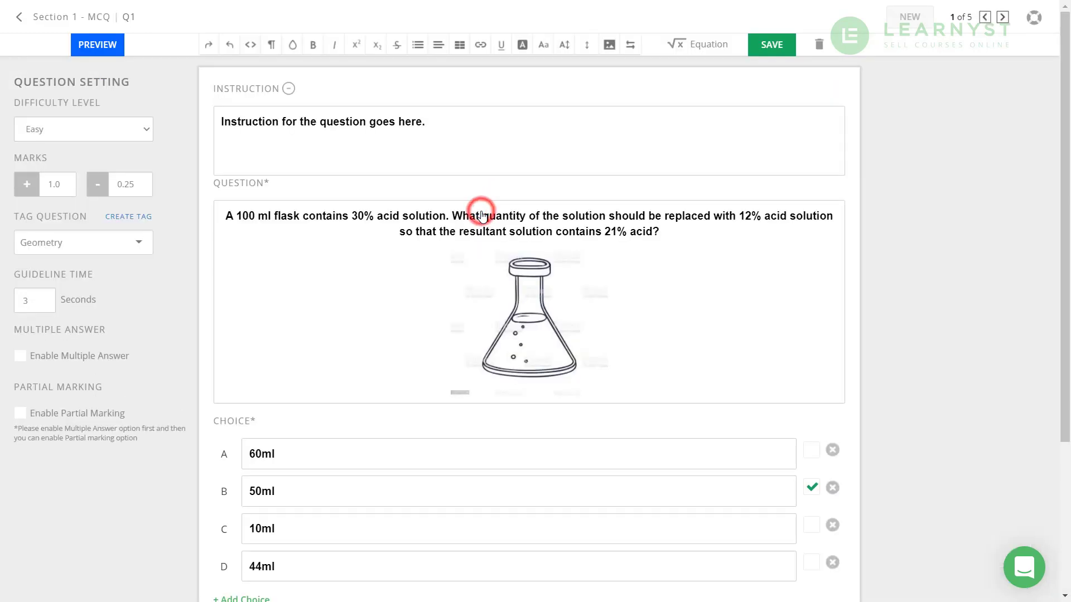
left_click(811, 476)
left_click(761, 48)
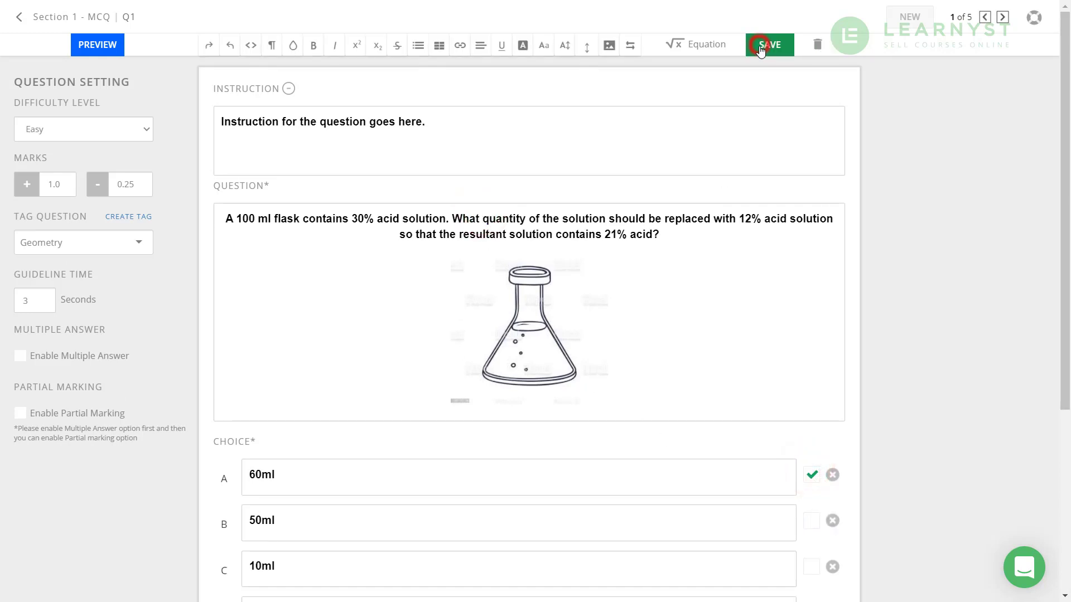
left_click(20, 18)
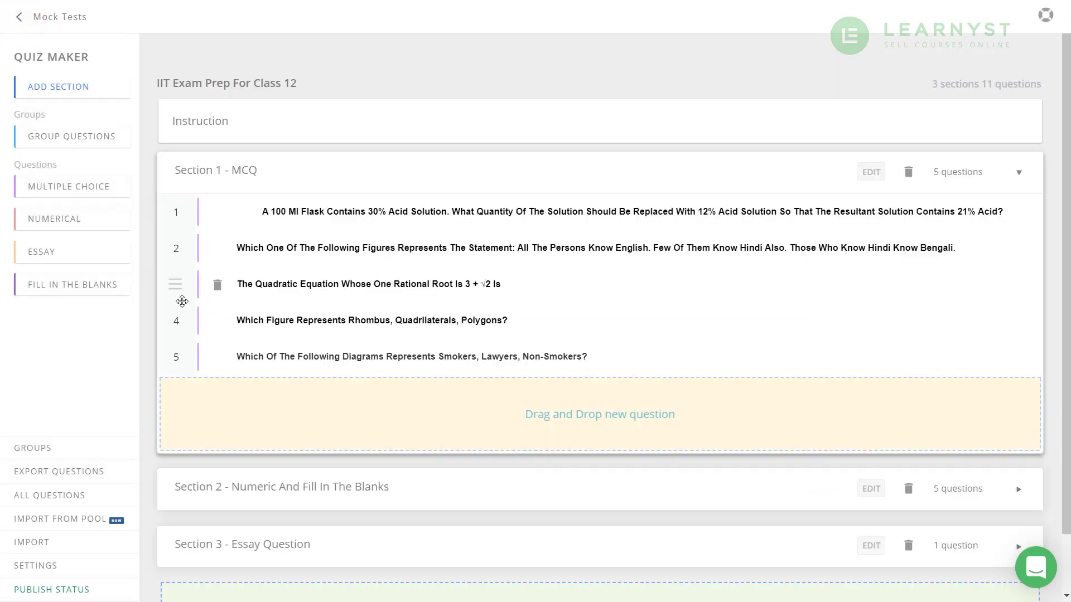
mouse_move(181, 342)
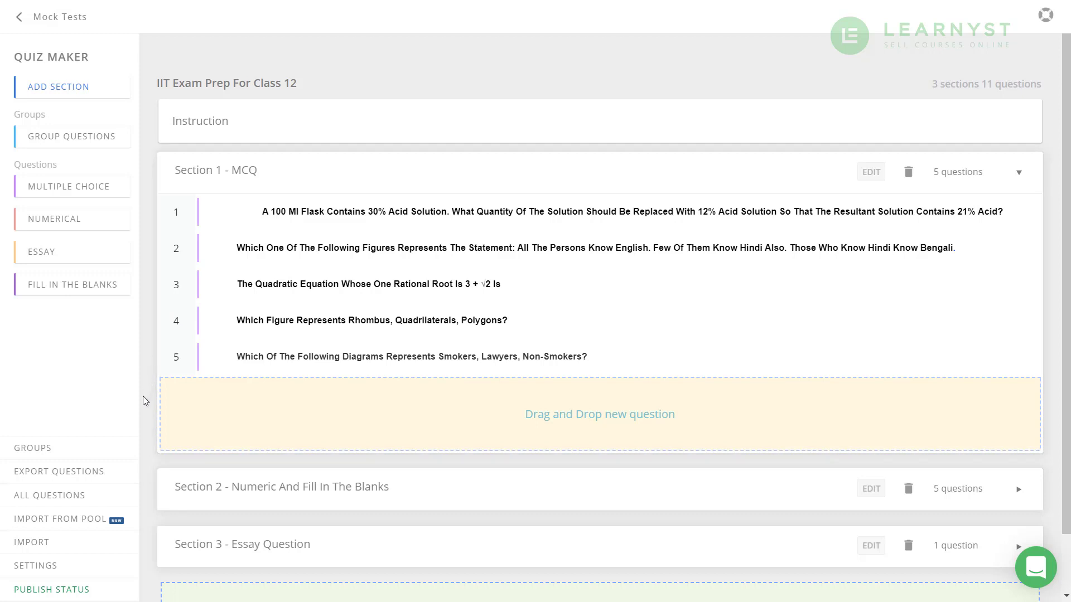
Set the publish status to Scheduling, running 31-03-2021 from 04:41 pm to 05:41 pm
left_click(85, 592)
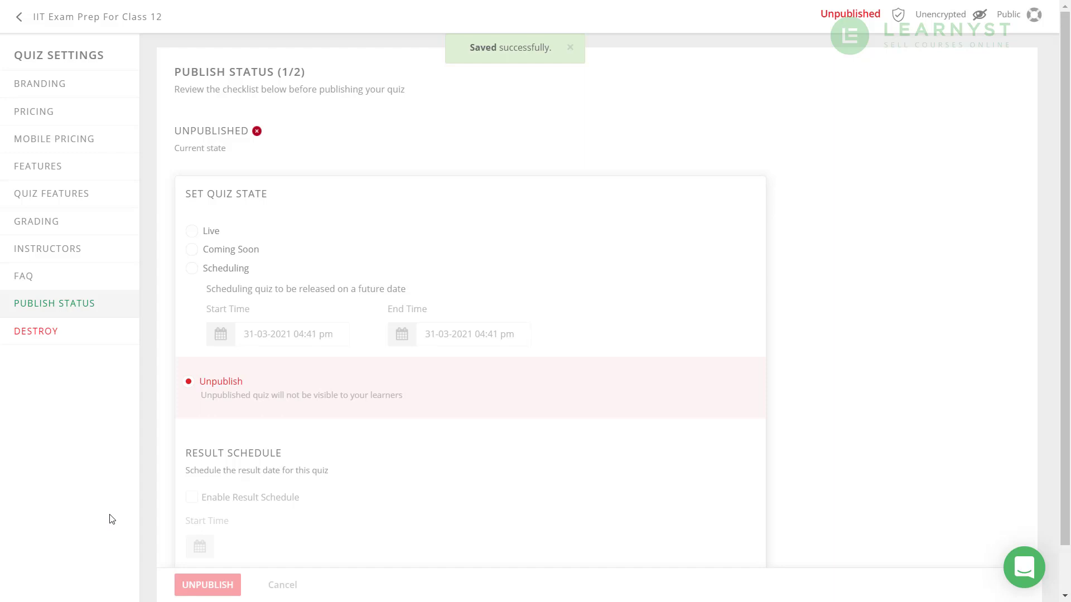
left_click(193, 269)
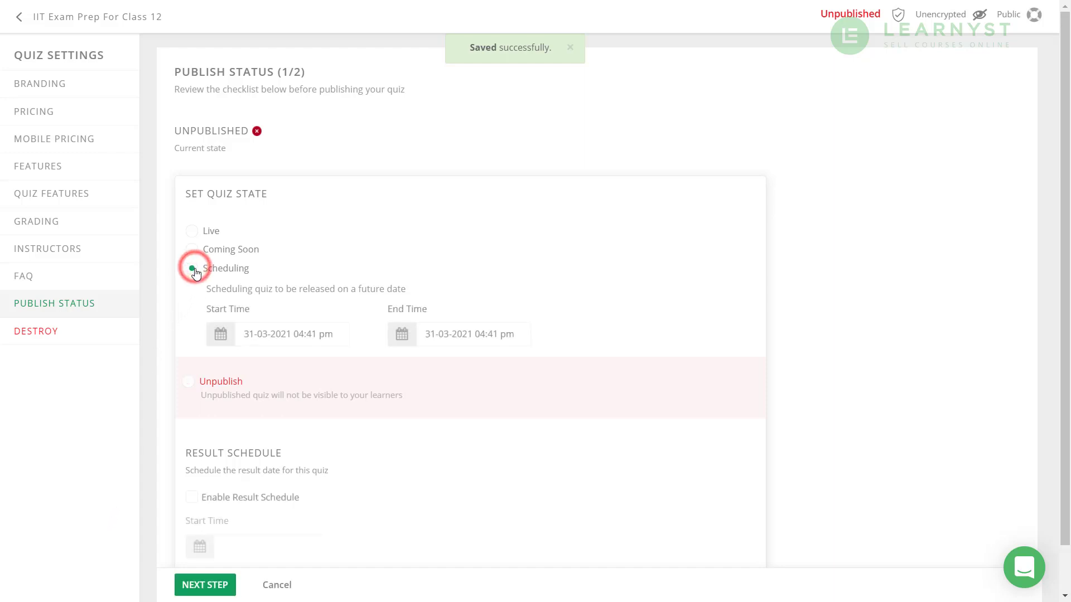
left_click(231, 337)
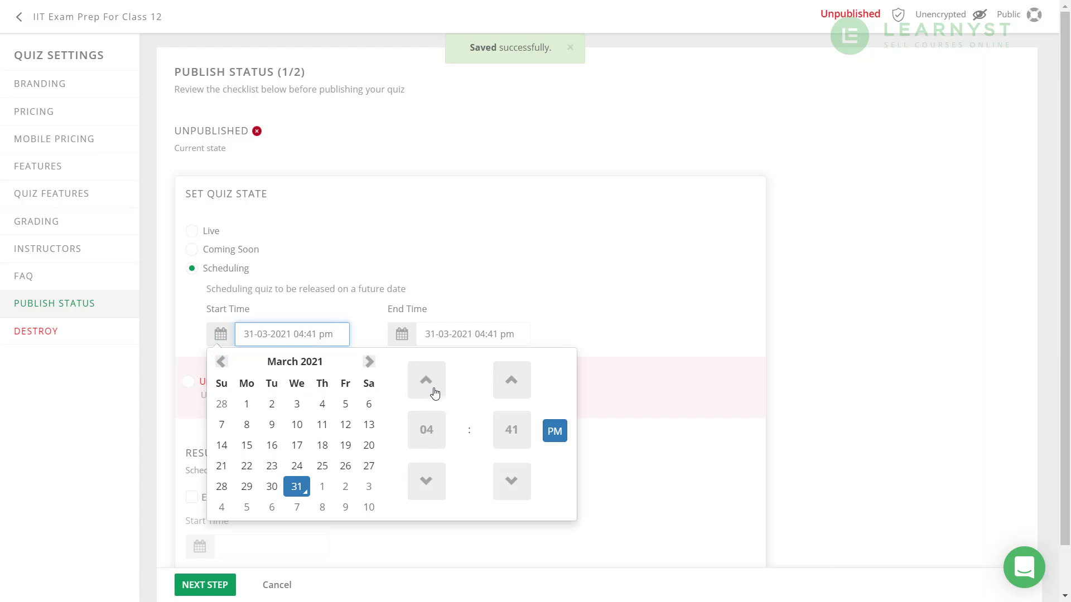
left_click(470, 303)
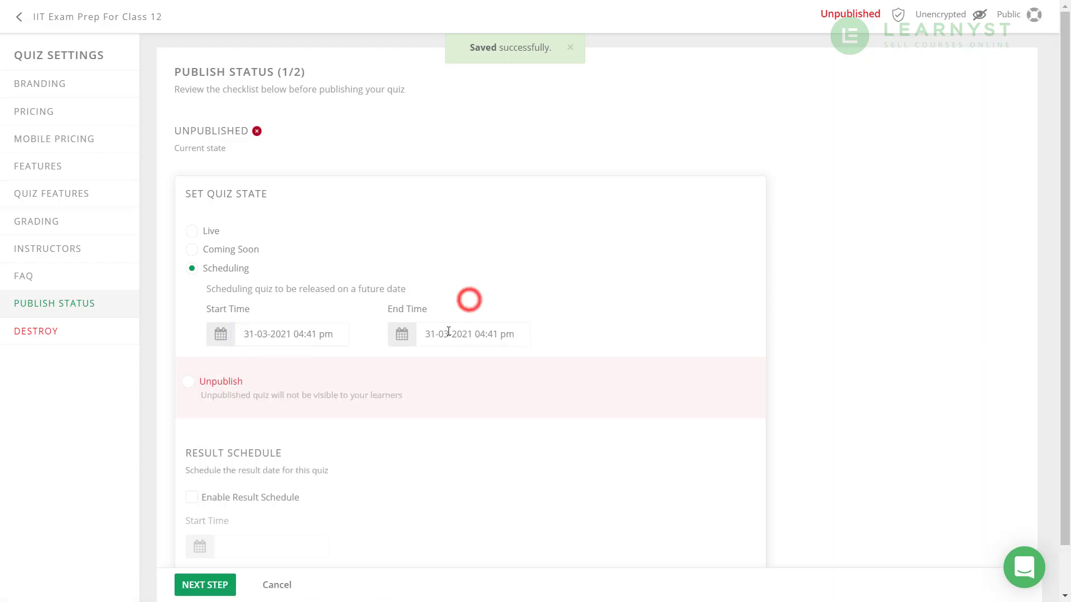
left_click(406, 341)
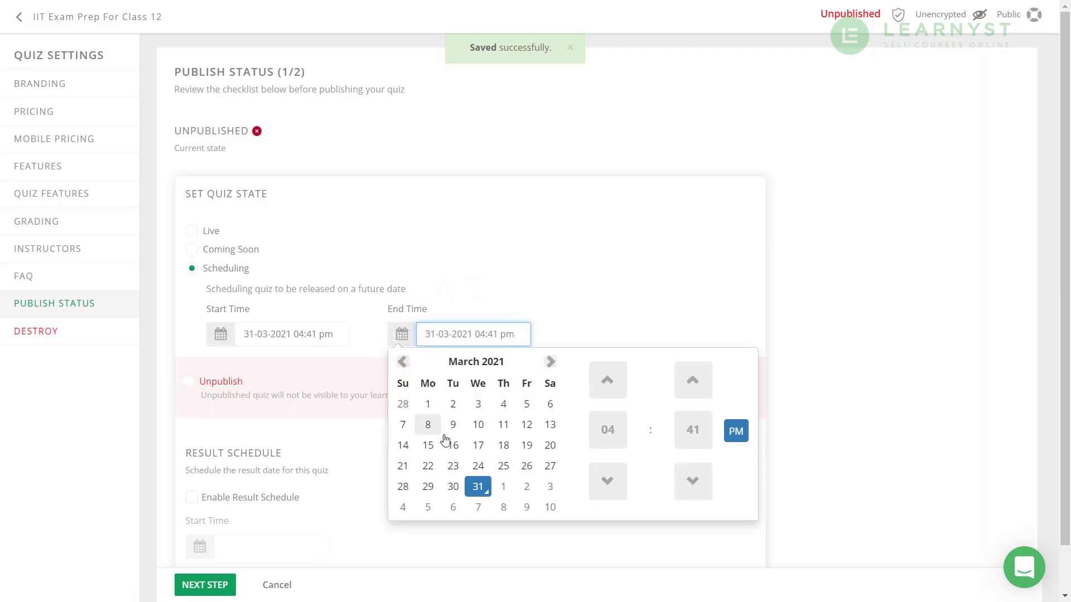
left_click(609, 384)
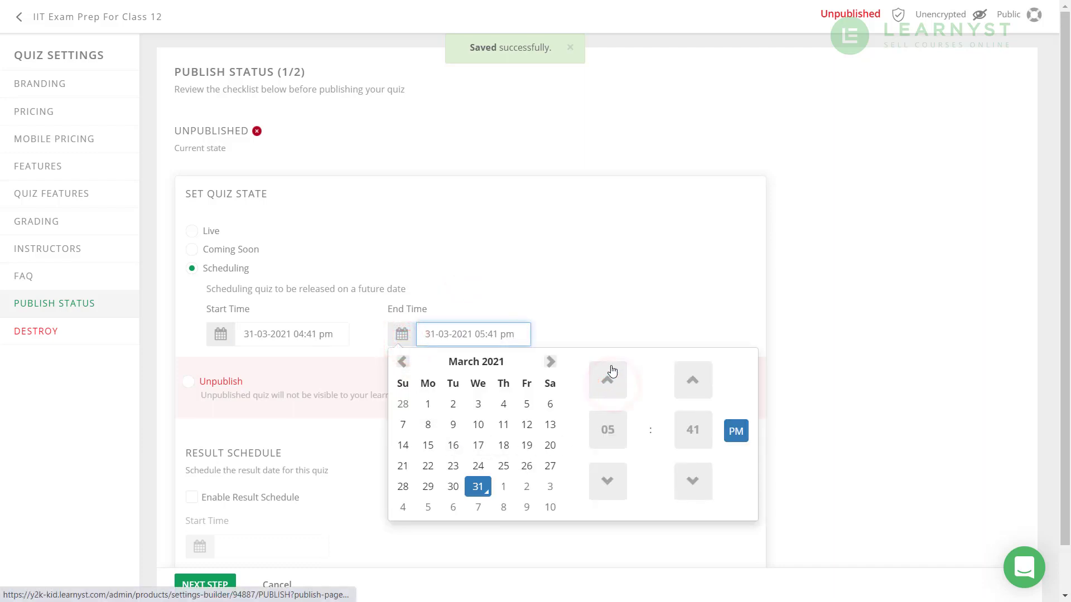
left_click(619, 329)
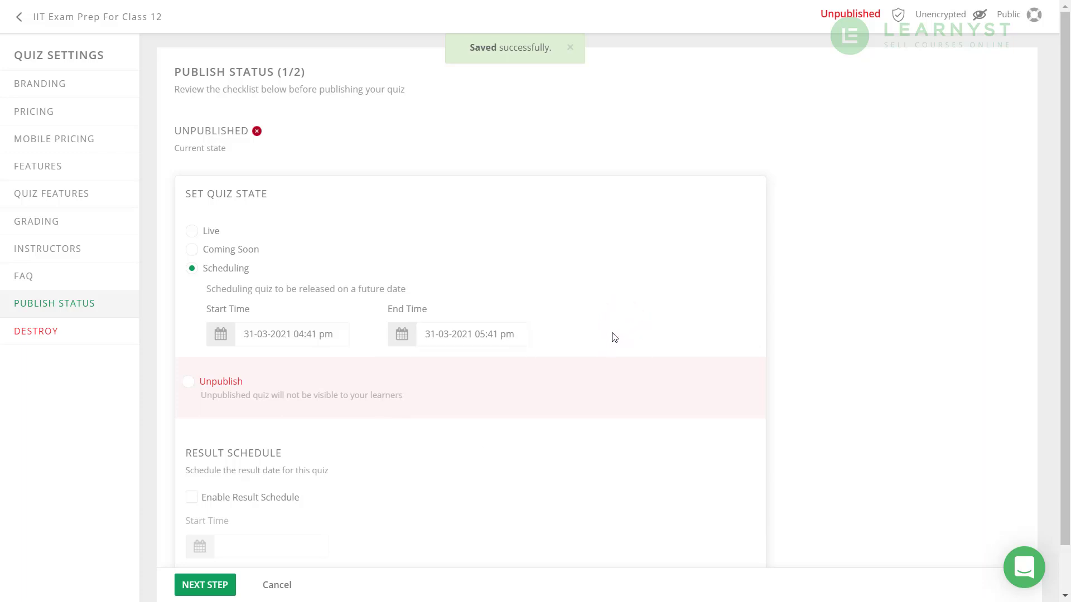
Enable the result release schedule and set the results time to 19:42
left_click(212, 500)
scroll(207, 505, "down", 1)
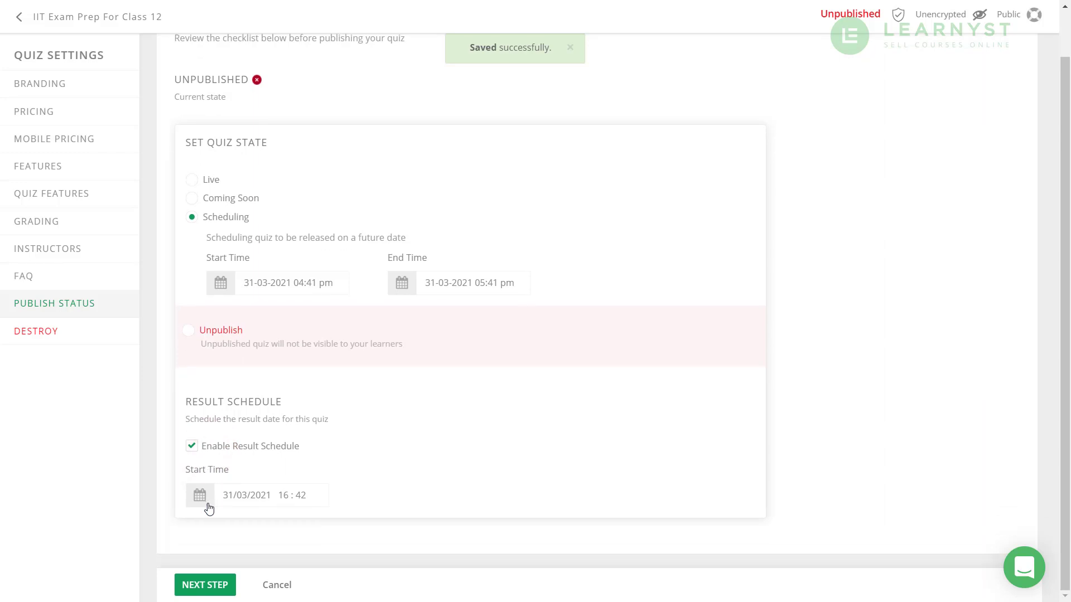
left_click(208, 504)
left_click(412, 338)
left_click(414, 333)
left_click(414, 333)
left_click(640, 455)
Open Quiz Features and scroll through its leaderboard, random quiz and label options
left_click(123, 200)
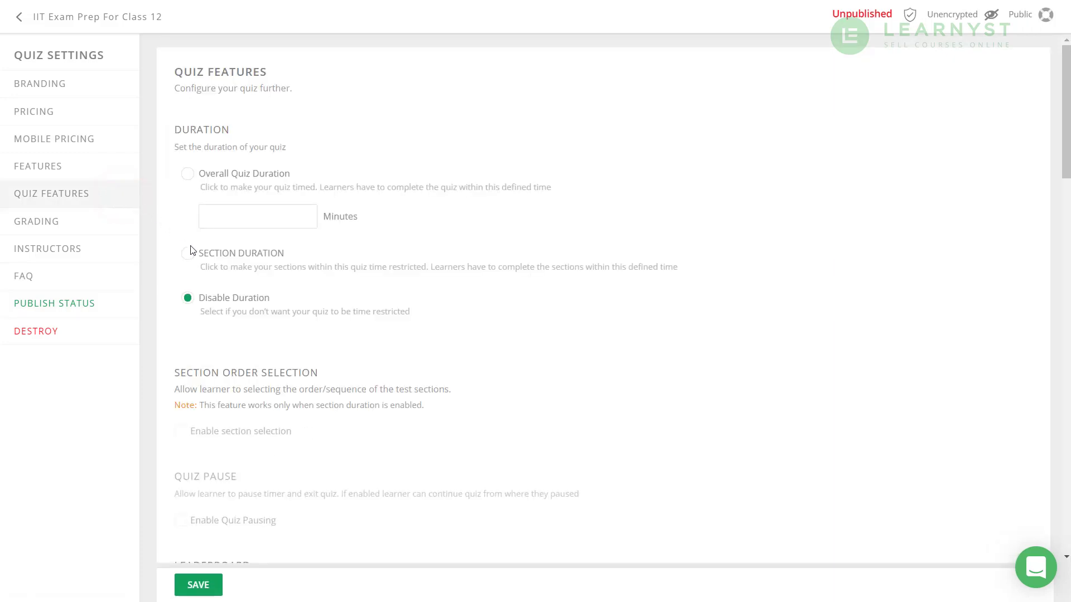
middle_click(374, 245)
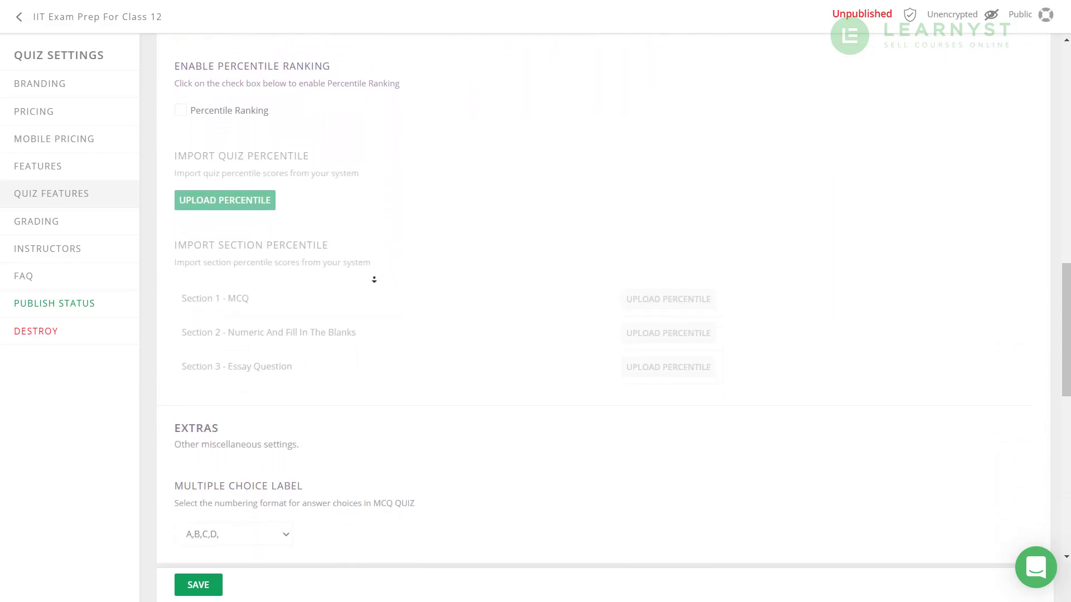
Set the publish status to Live, publish the quiz, and dismiss the success message
left_click(377, 282)
left_click(118, 305)
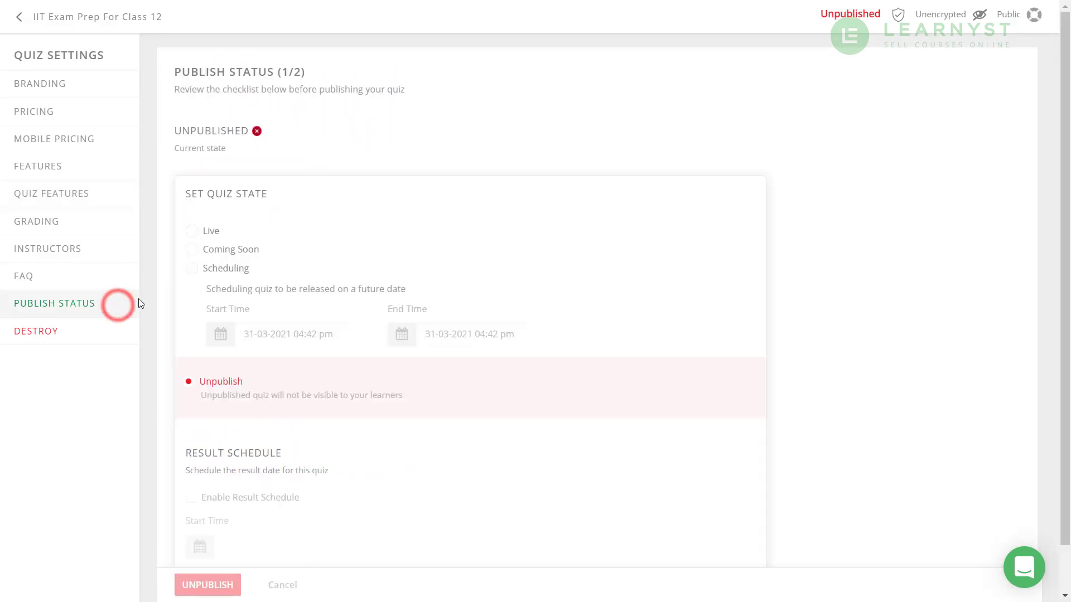
left_click(194, 233)
left_click(208, 584)
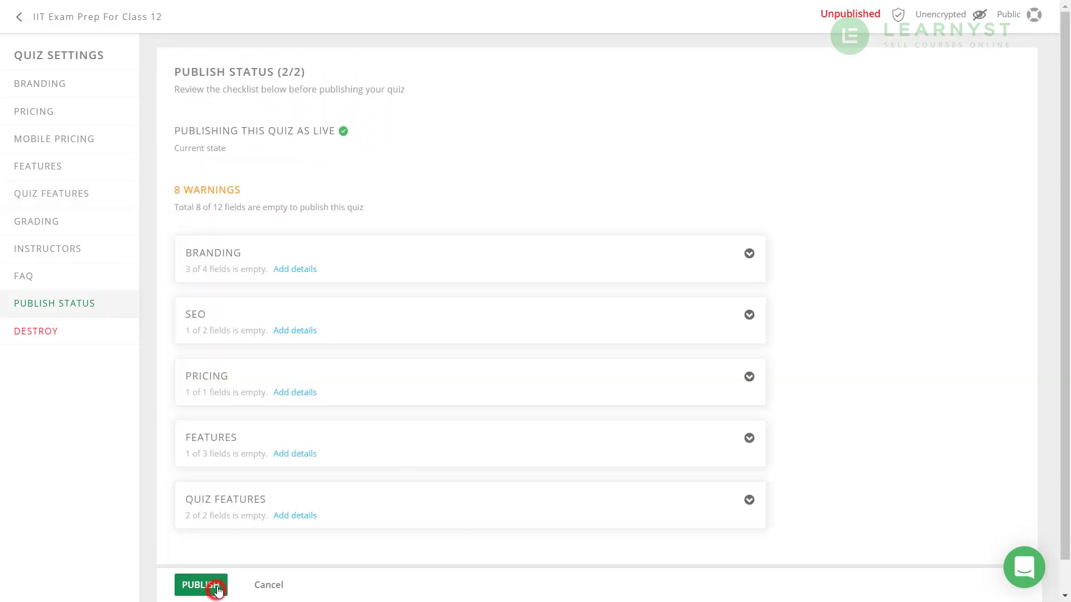
left_click(218, 587)
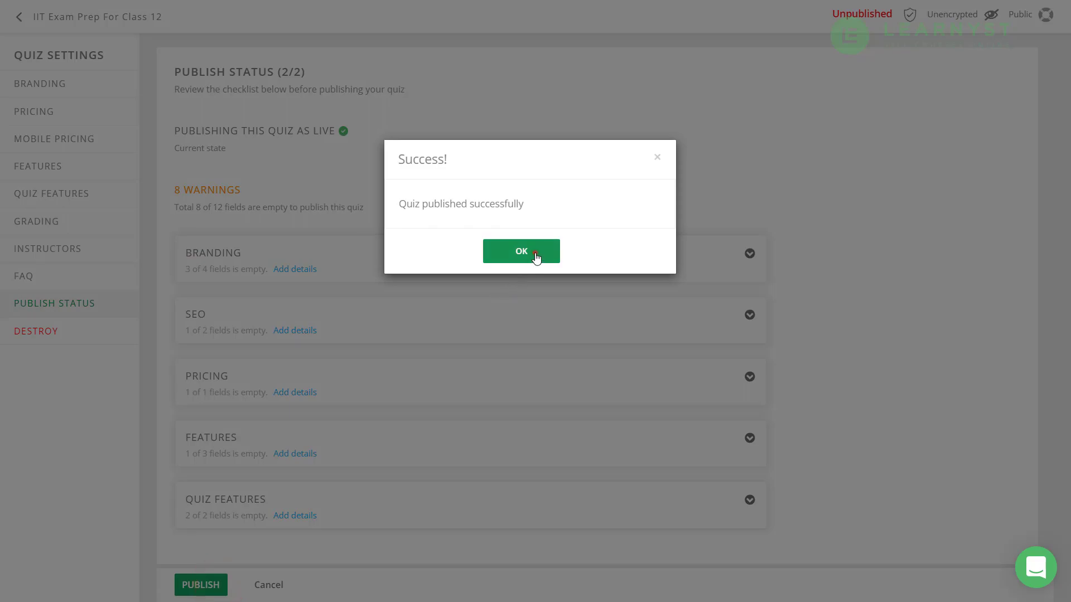
left_click(536, 255)
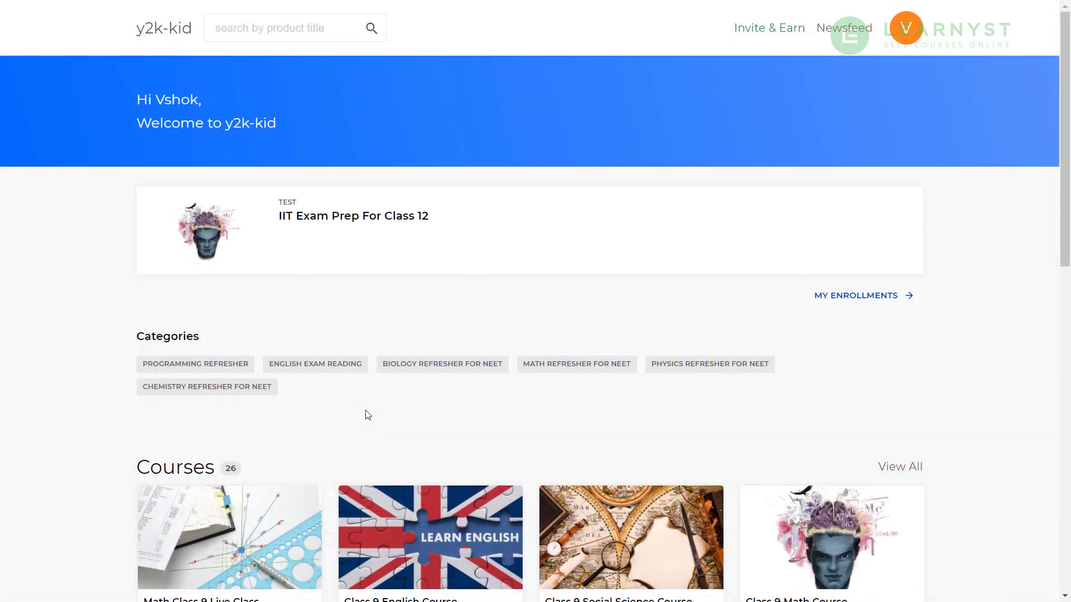
Open the IIT Exam Prep test, answer questions 1-3 (60ml, B, B), and start submitting
left_click(421, 252)
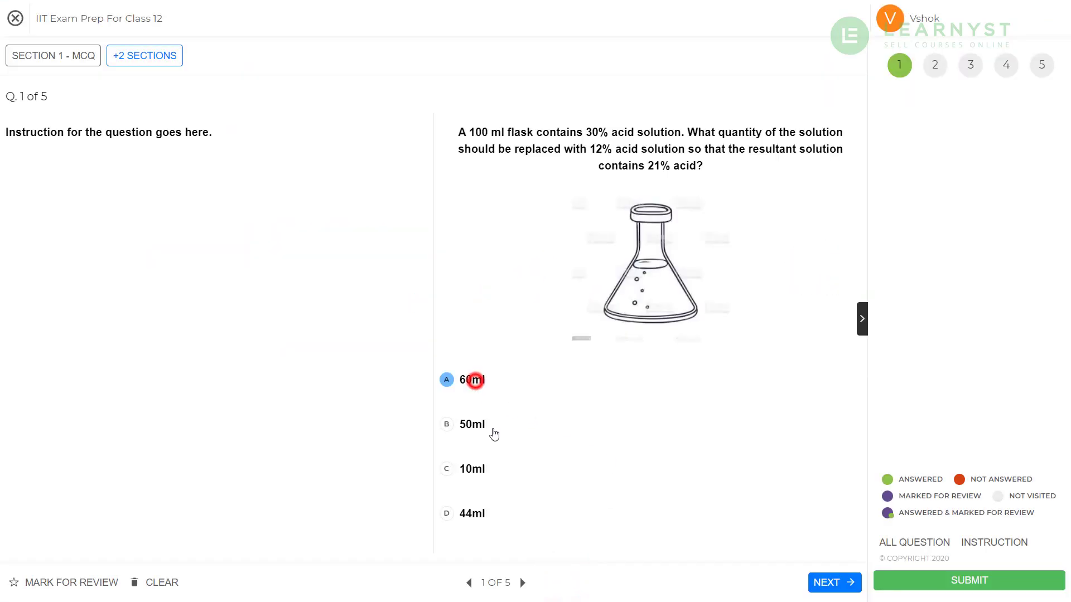
left_click(835, 582)
left_click(446, 372)
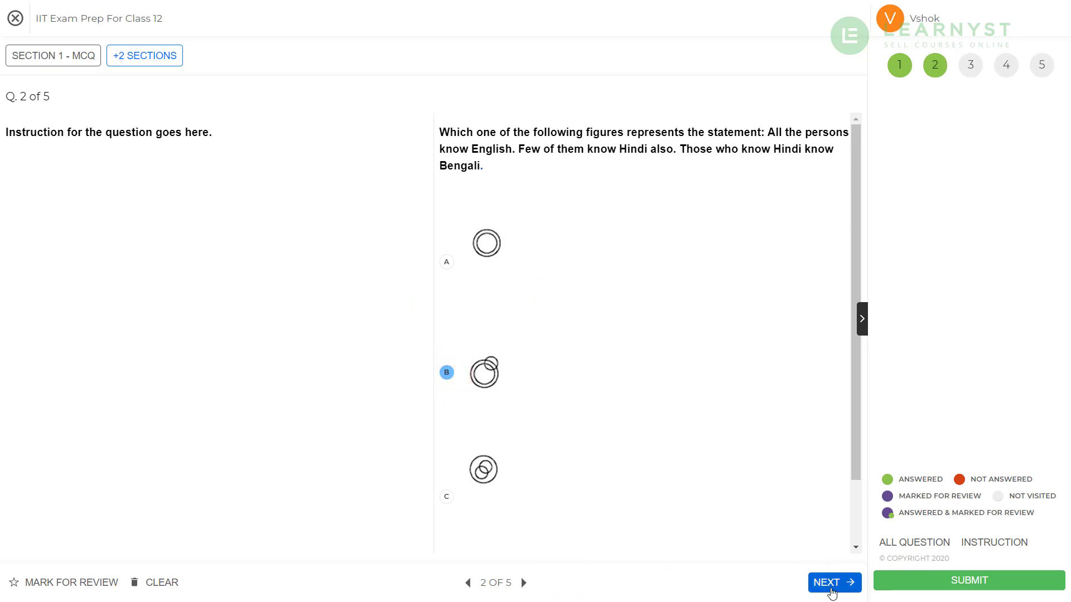
left_click(832, 585)
left_click(447, 372)
left_click(834, 583)
left_click(951, 582)
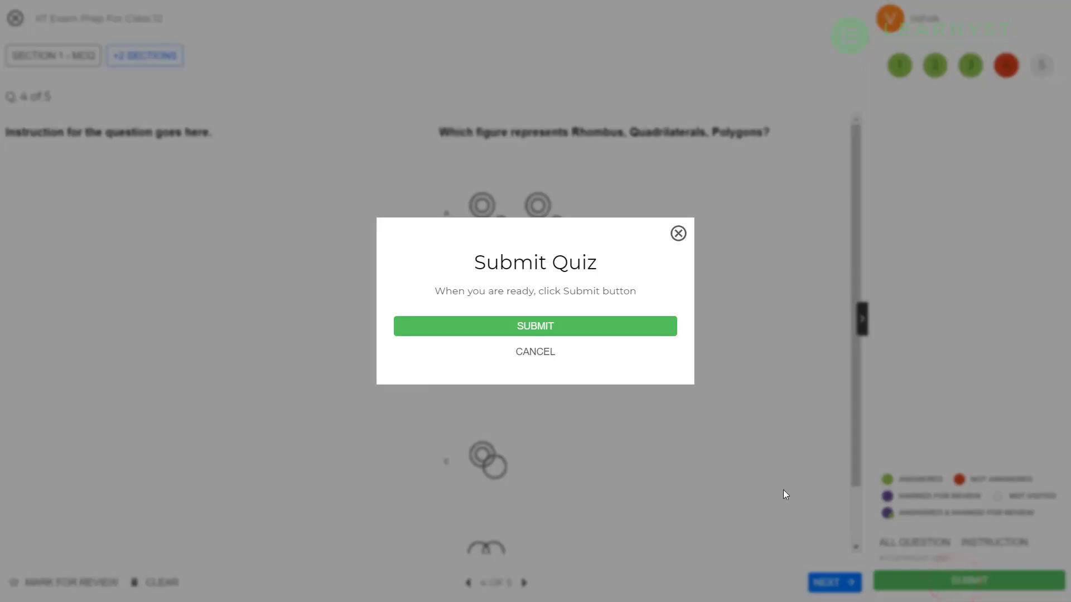
Confirm the submission to see the report scoring 7.75 out of 20 with 80.0% accuracy
left_click(585, 329)
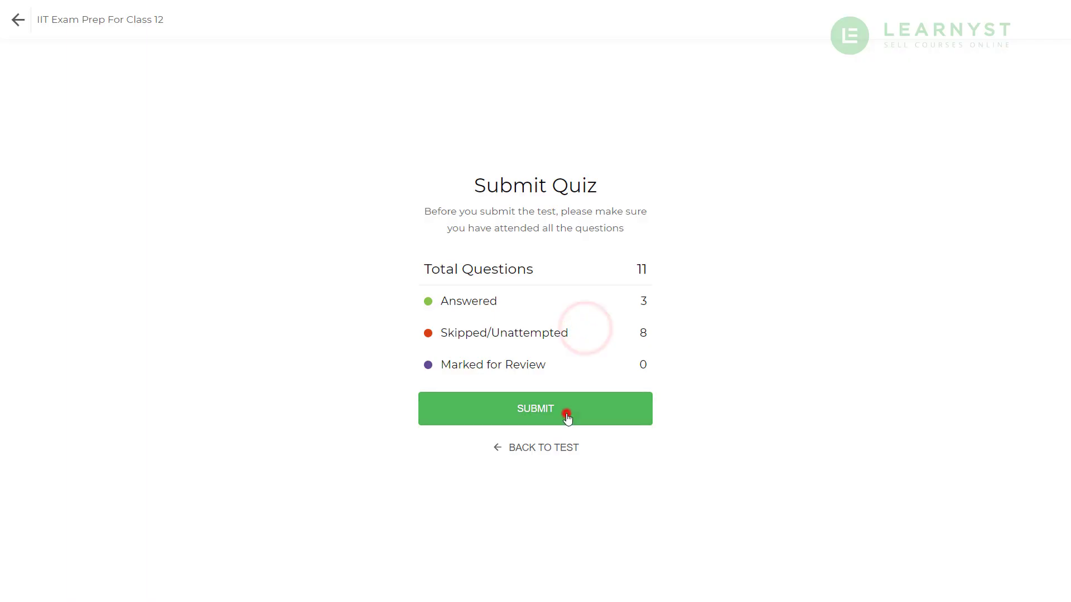
left_click(567, 413)
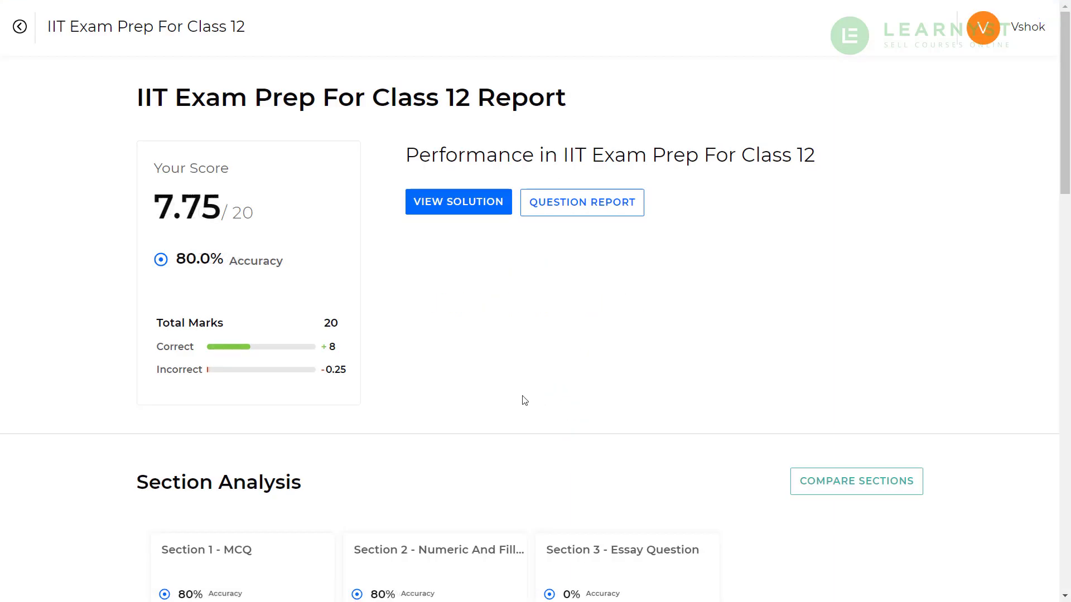